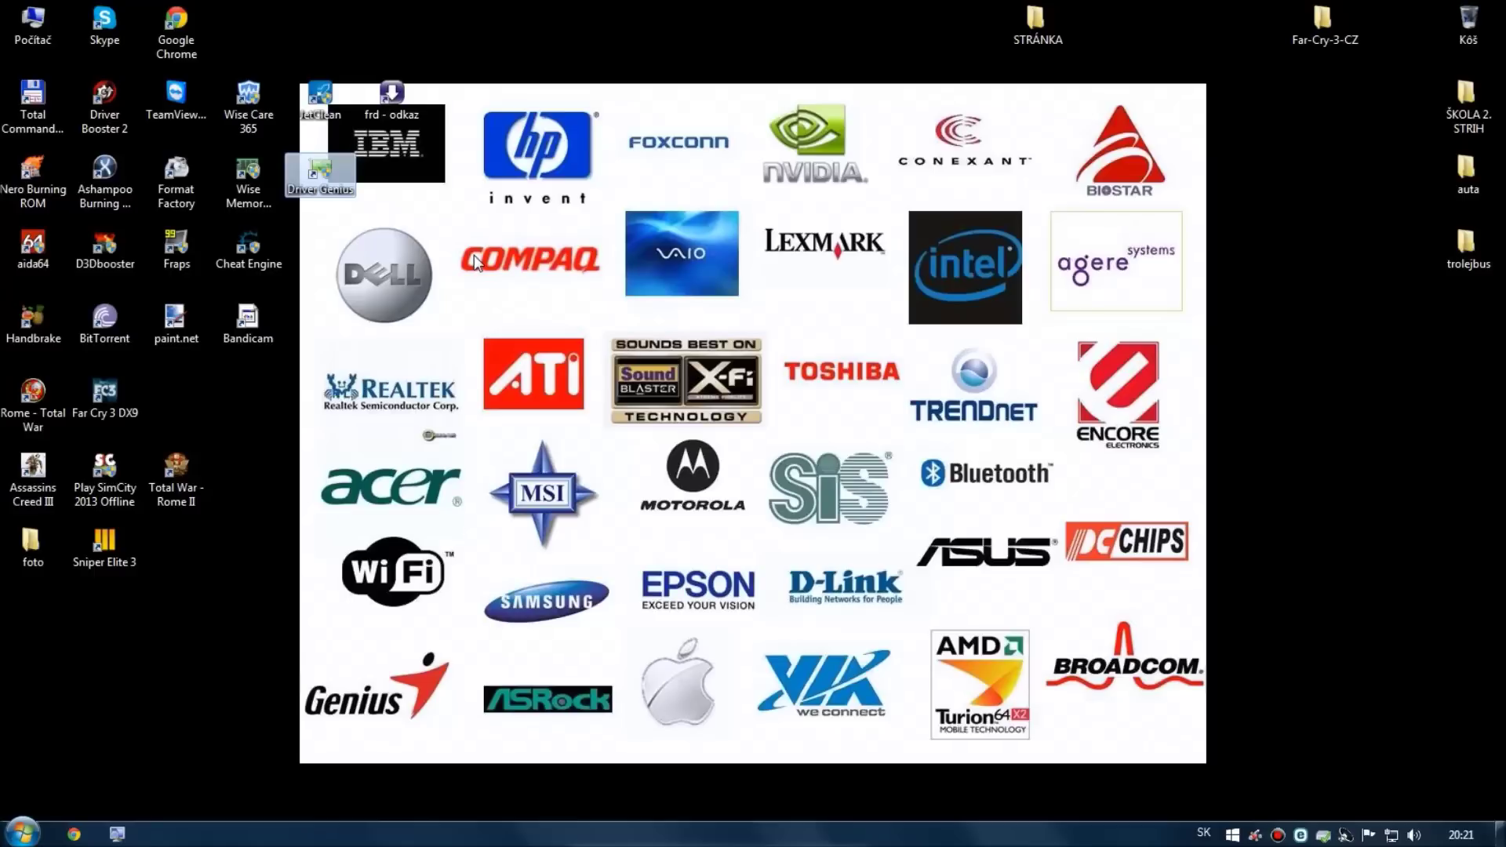
# Open Driver Genius from the desktop and scan the computer for outdated drivers
pyautogui.doubleClick(343, 177)
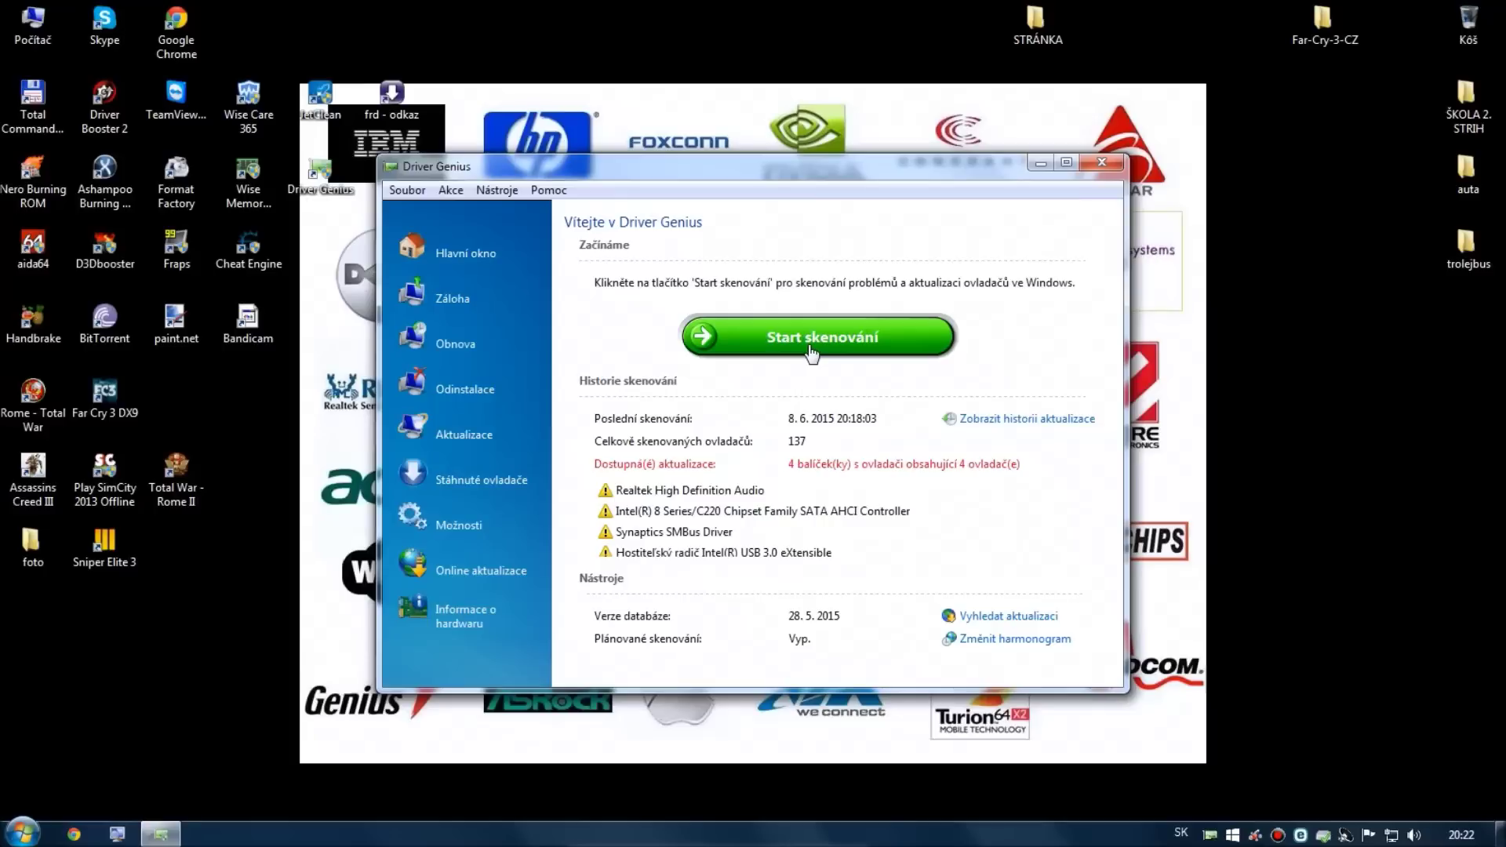
pyautogui.click(812, 353)
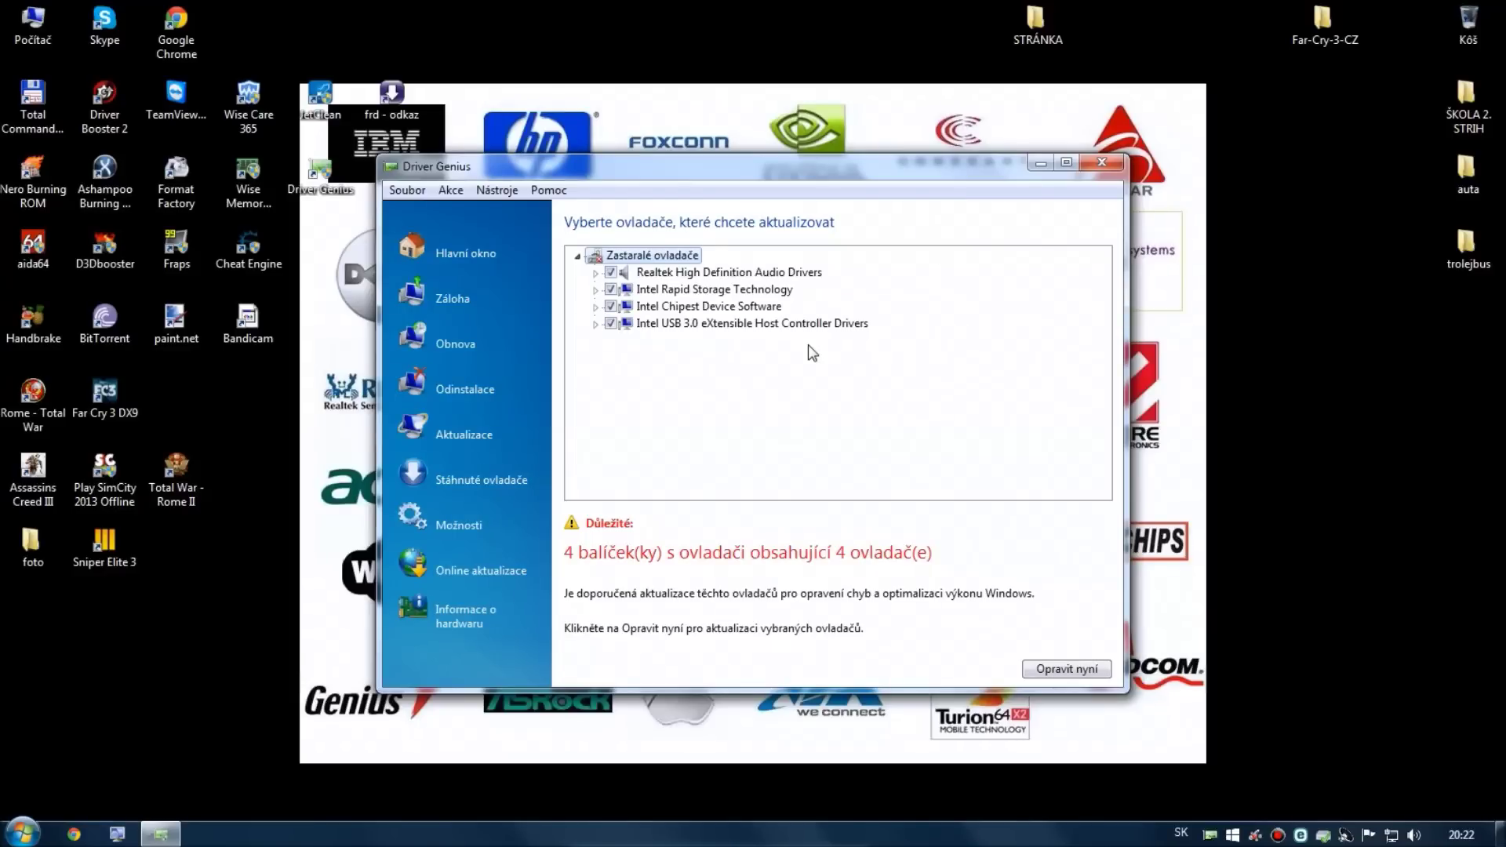
# Proceed to repairing the outdated drivers and try to download all the listed driver packages, checking the Intel storage and USB 3.0 entries
pyautogui.click(610, 288)
pyautogui.click(610, 306)
pyautogui.click(610, 323)
pyautogui.click(1066, 668)
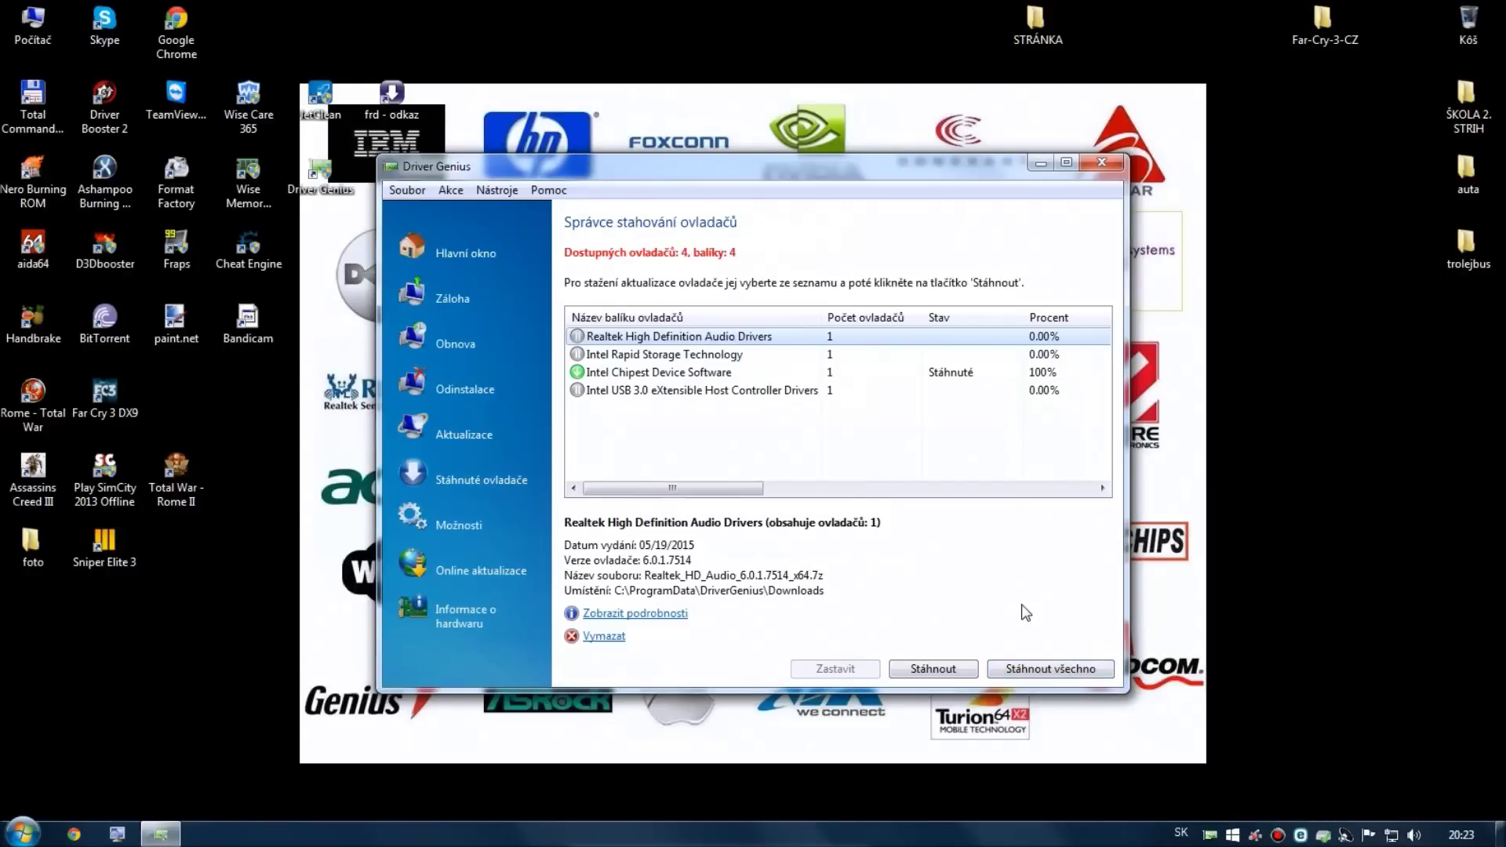
pyautogui.click(1014, 676)
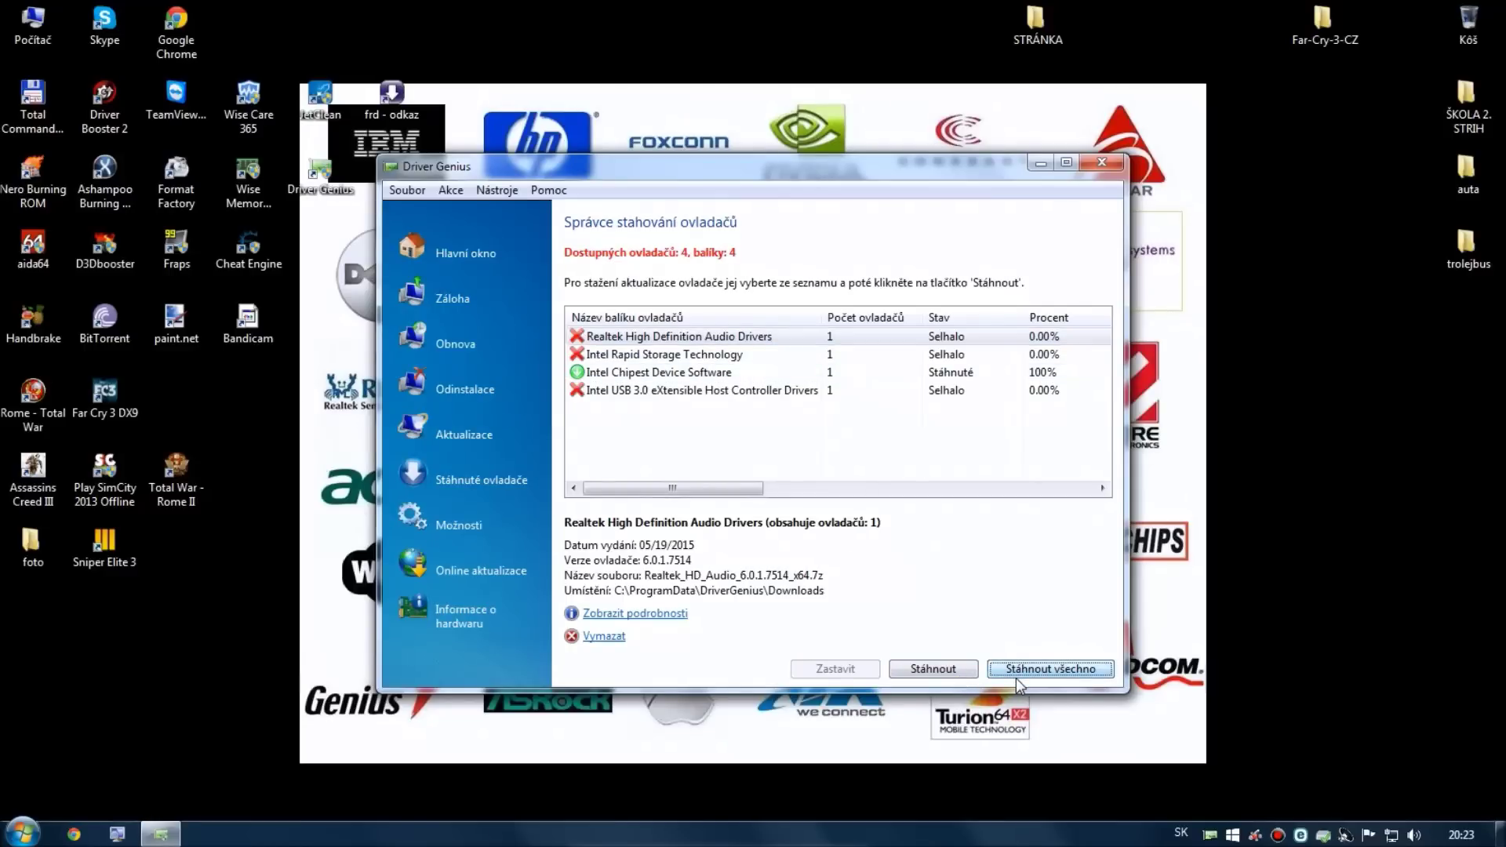
pyautogui.click(679, 354)
pyautogui.click(688, 391)
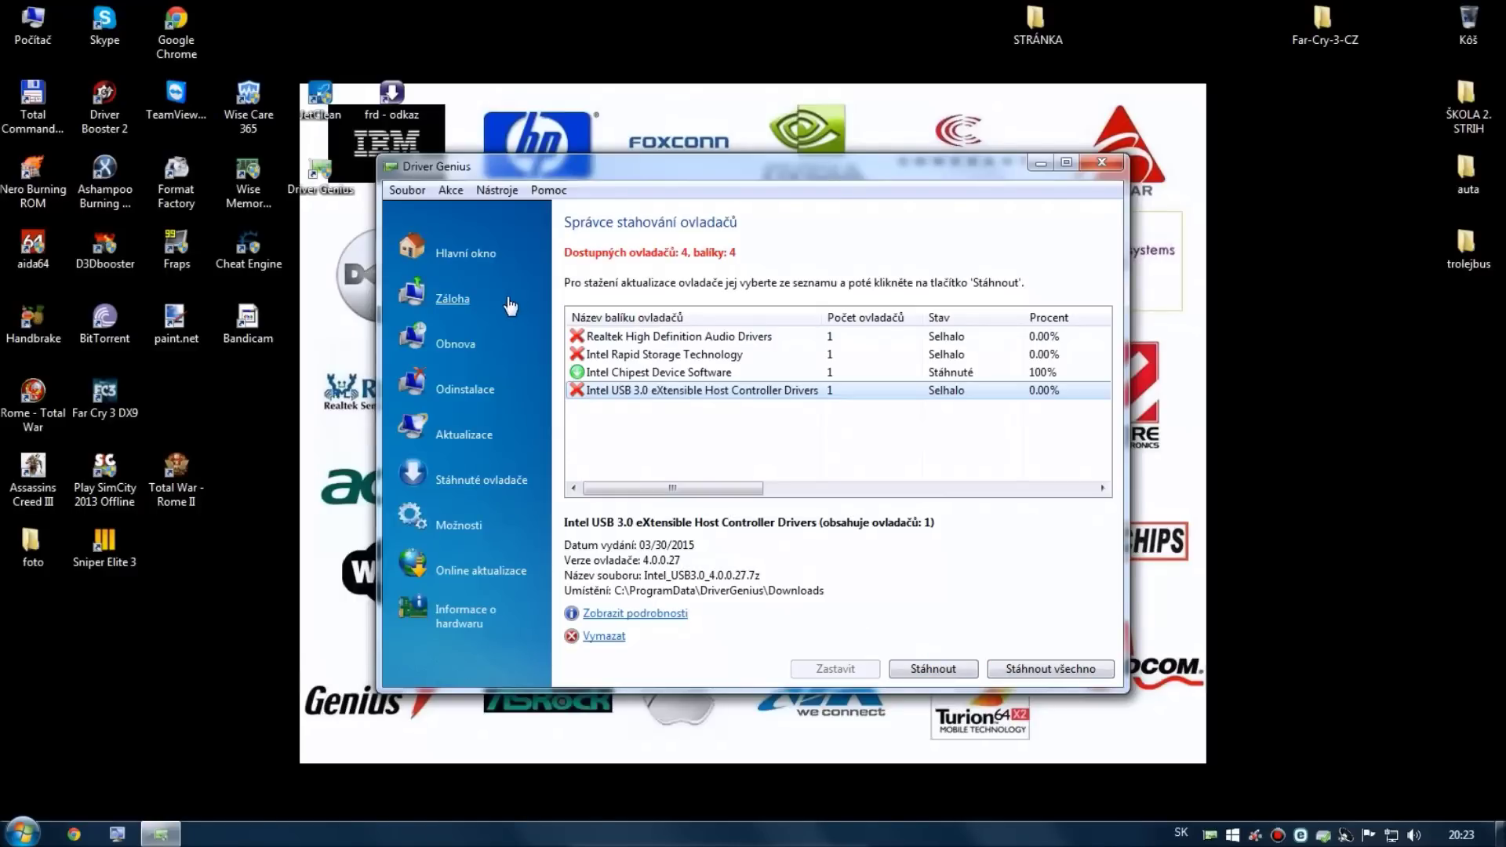
# Look through the main, driver update and downloaded drivers pages and the general program options
pyautogui.click(463, 269)
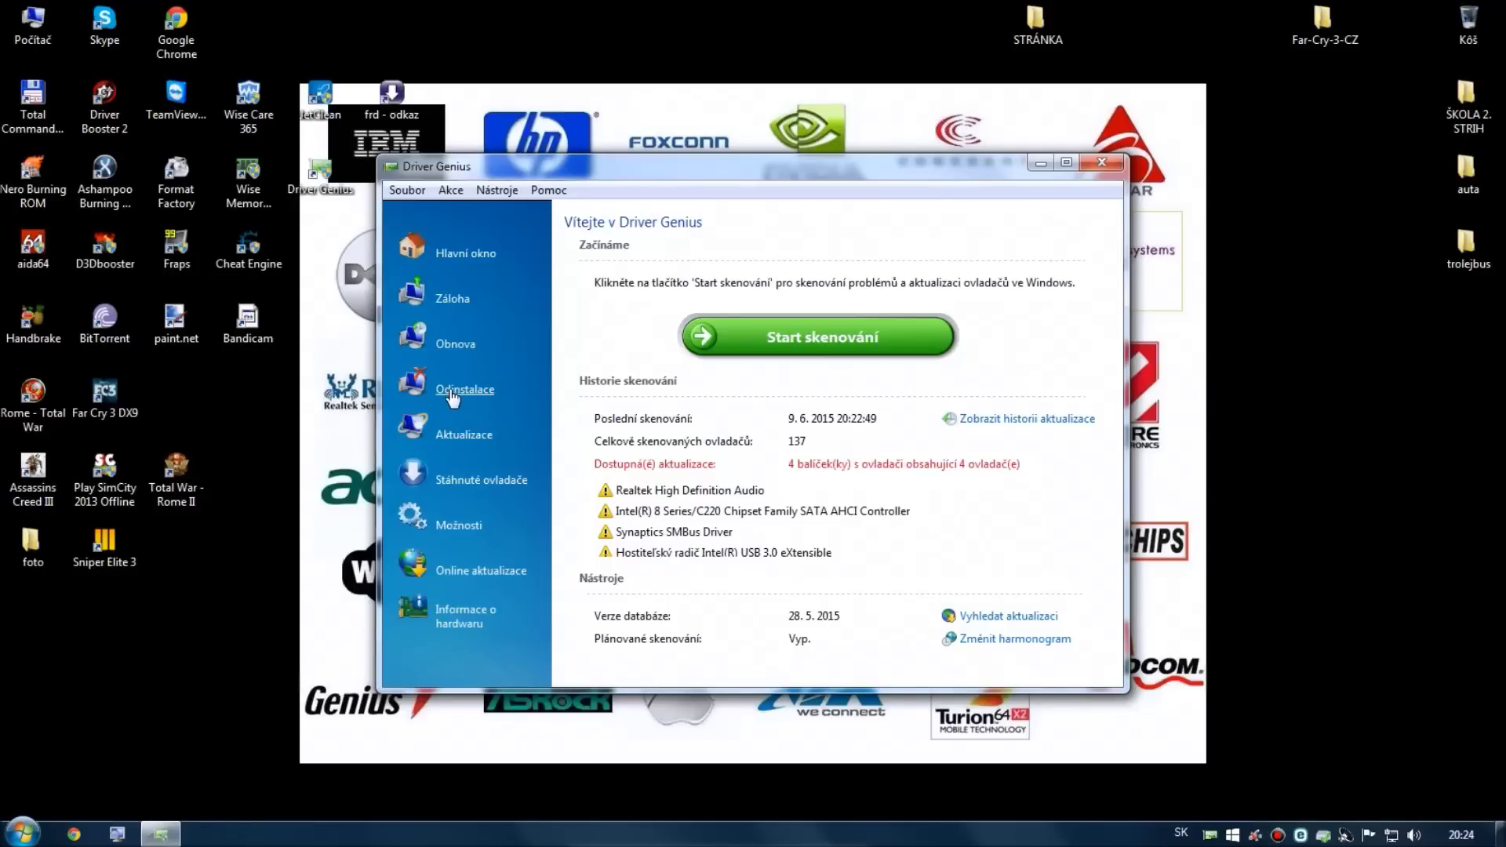
pyautogui.click(489, 445)
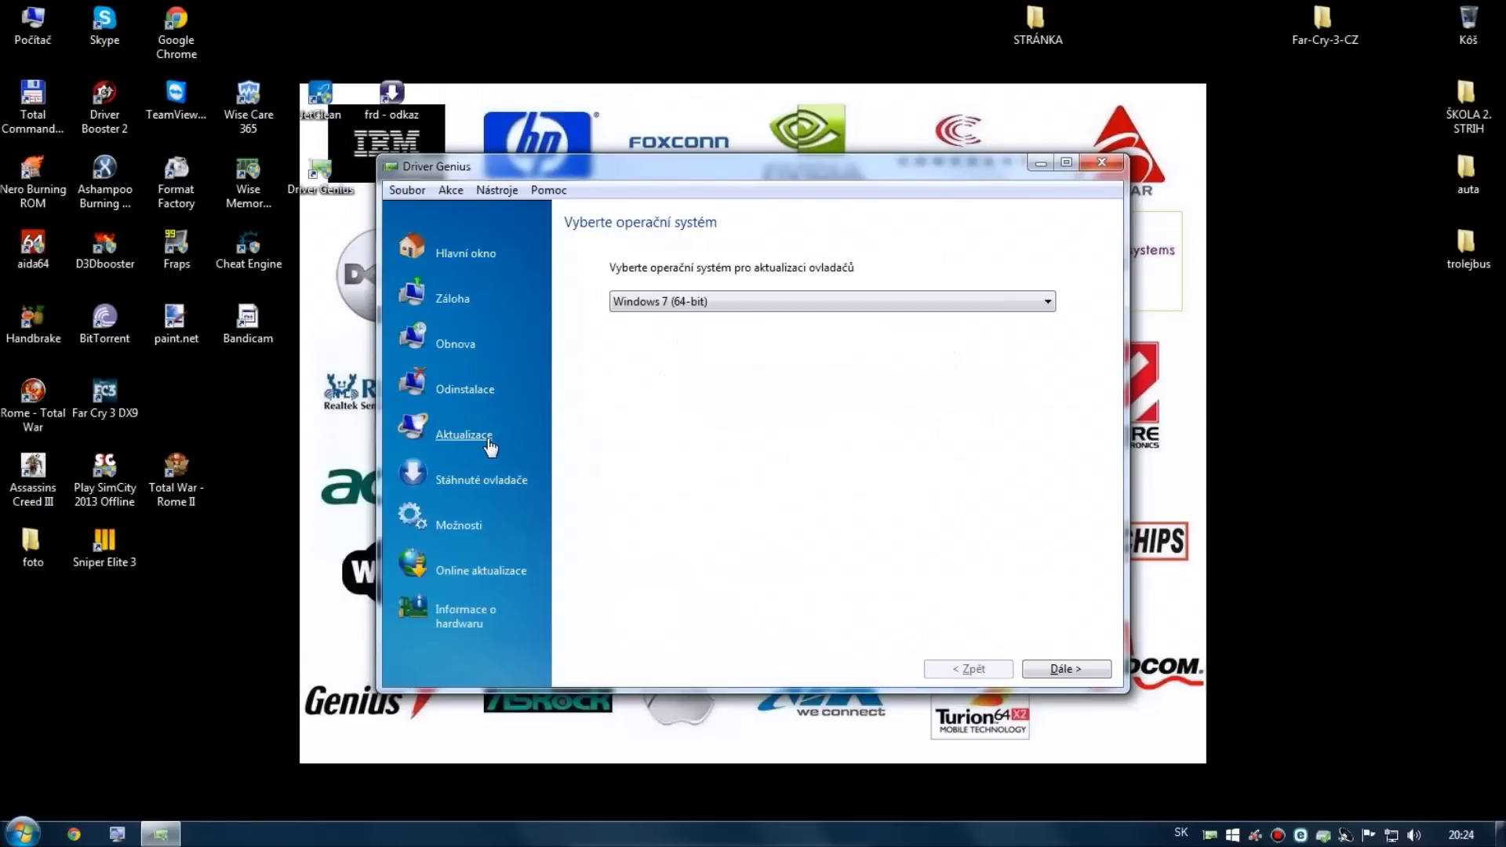
pyautogui.click(483, 488)
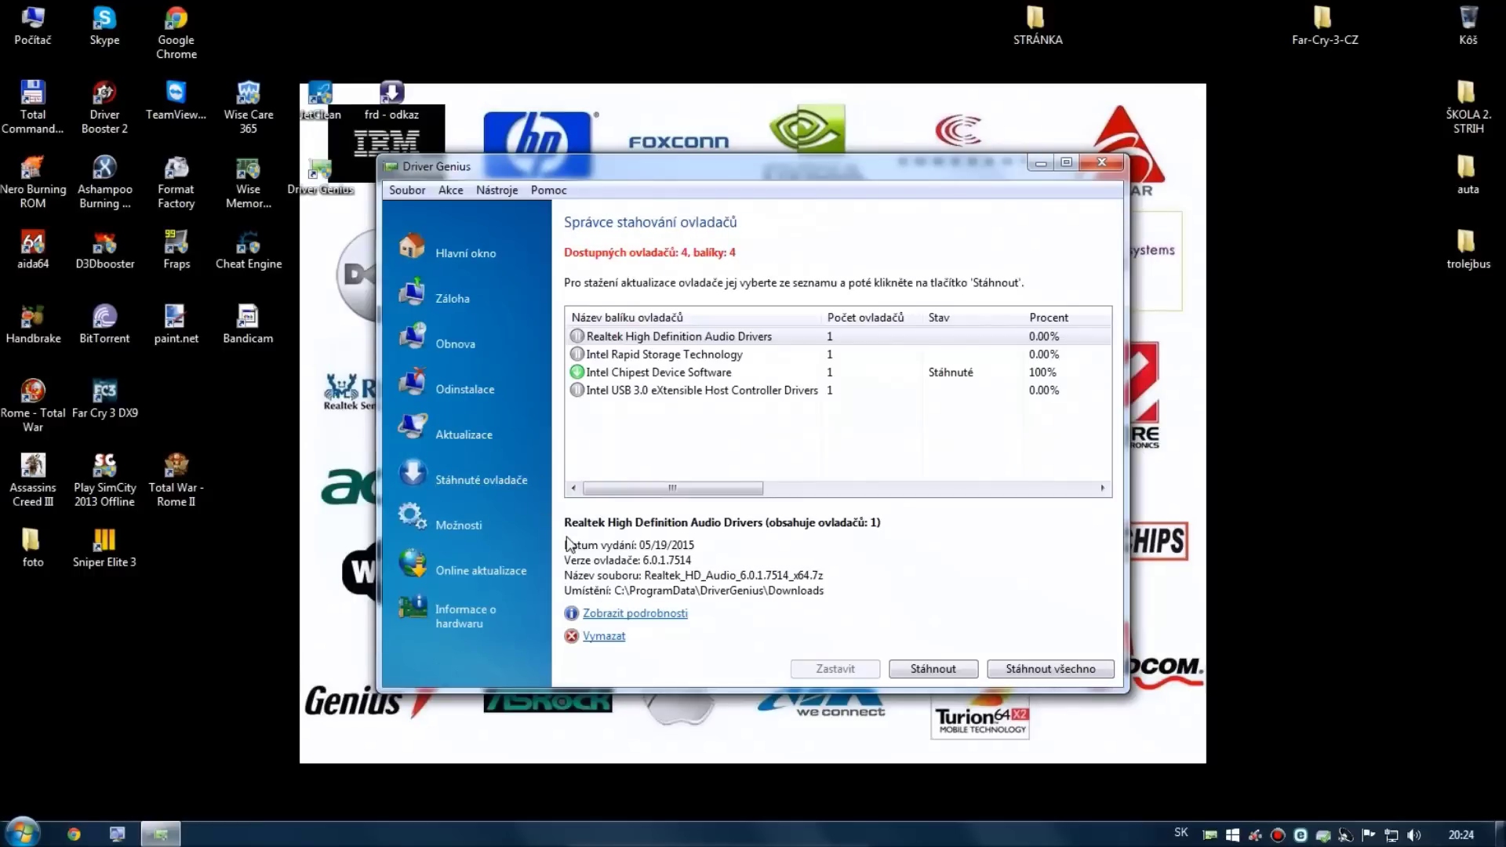
pyautogui.click(476, 534)
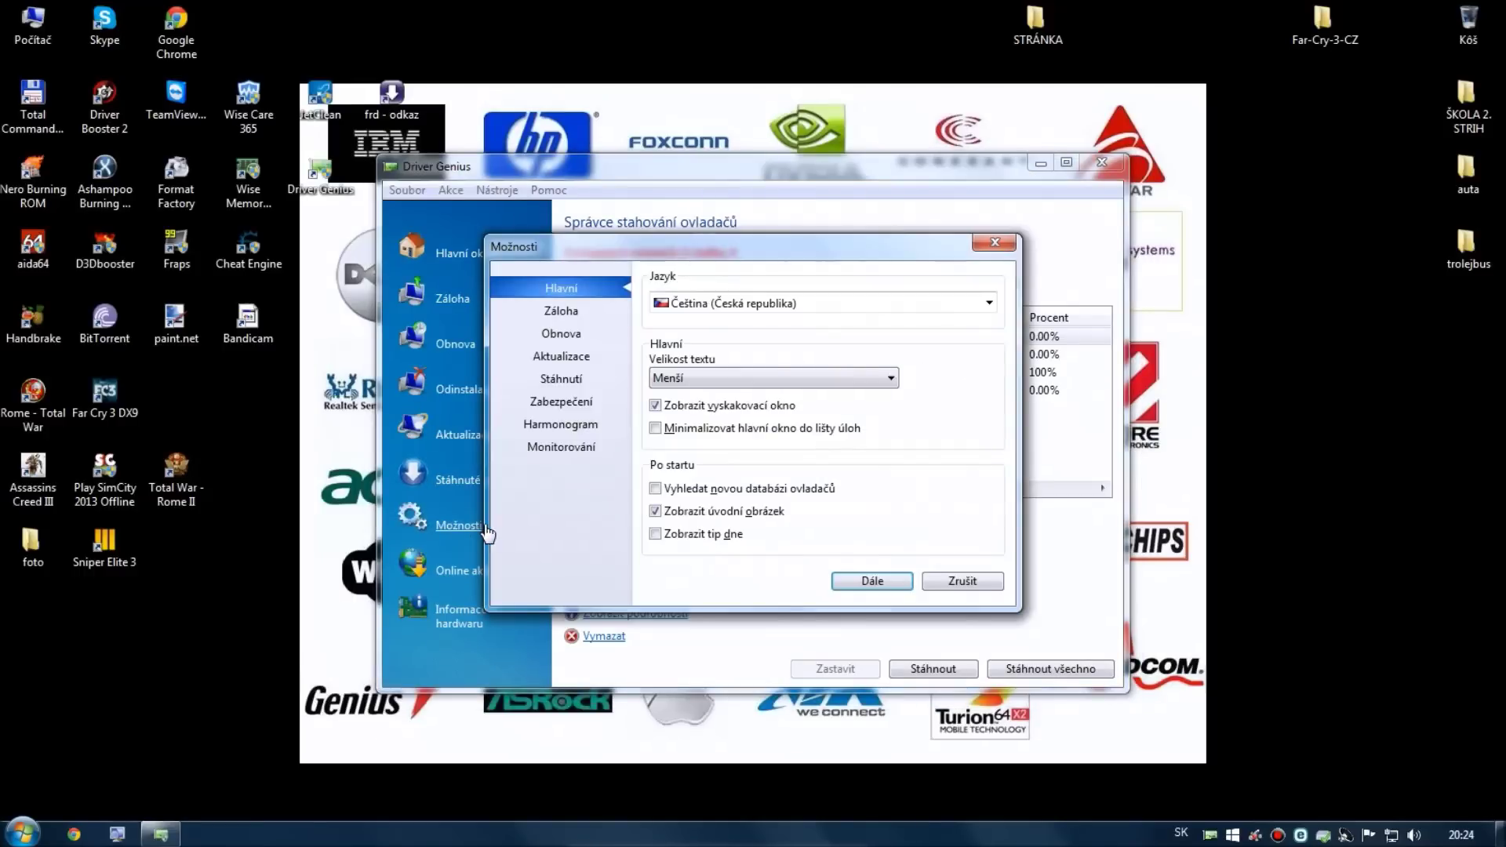
pyautogui.click(961, 581)
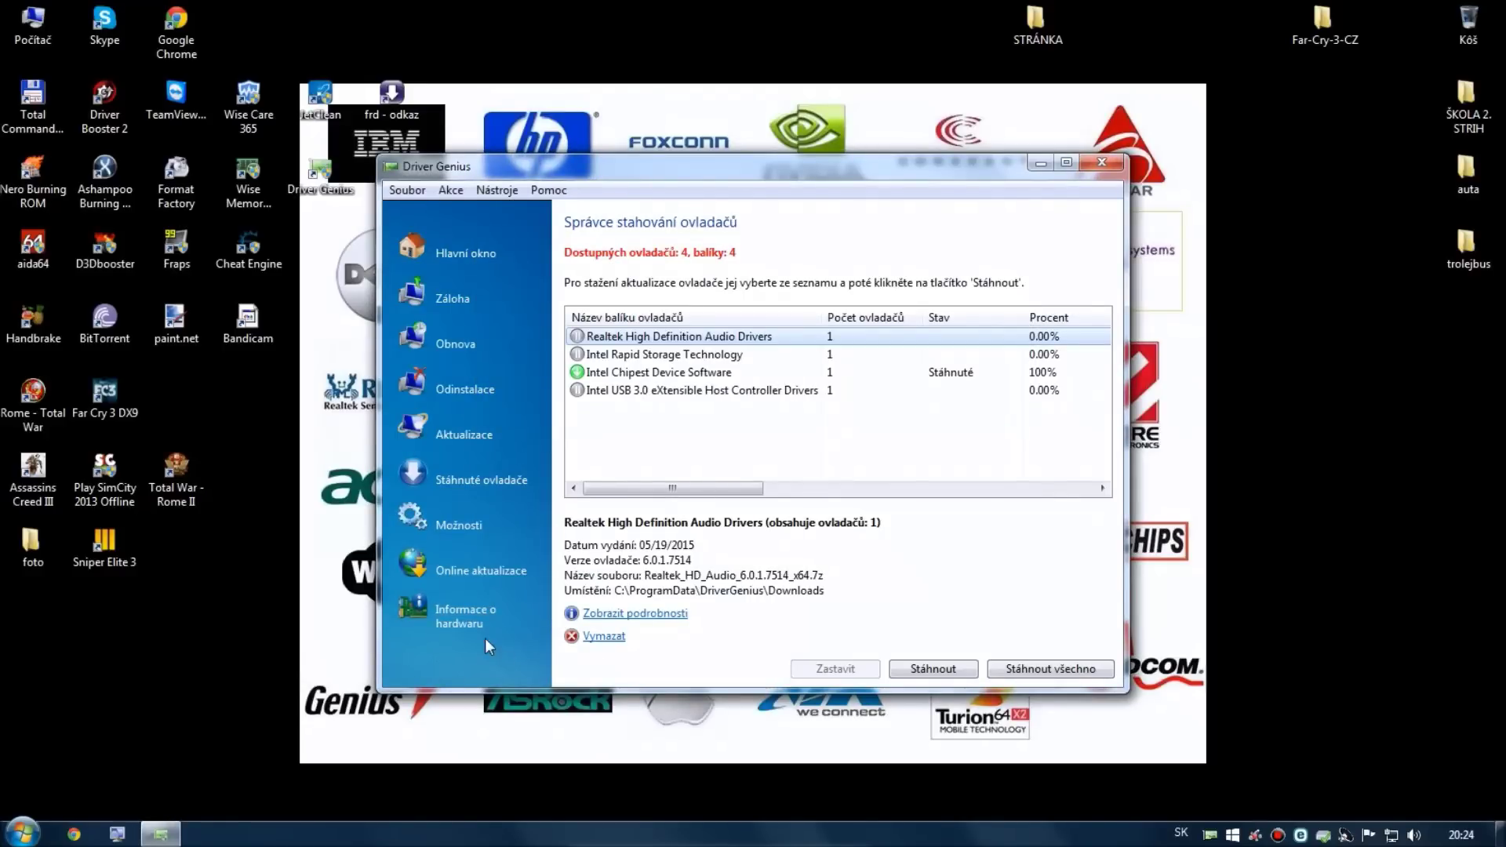
# Examine the computer's hardware summary and the detailed processor information
pyautogui.click(462, 624)
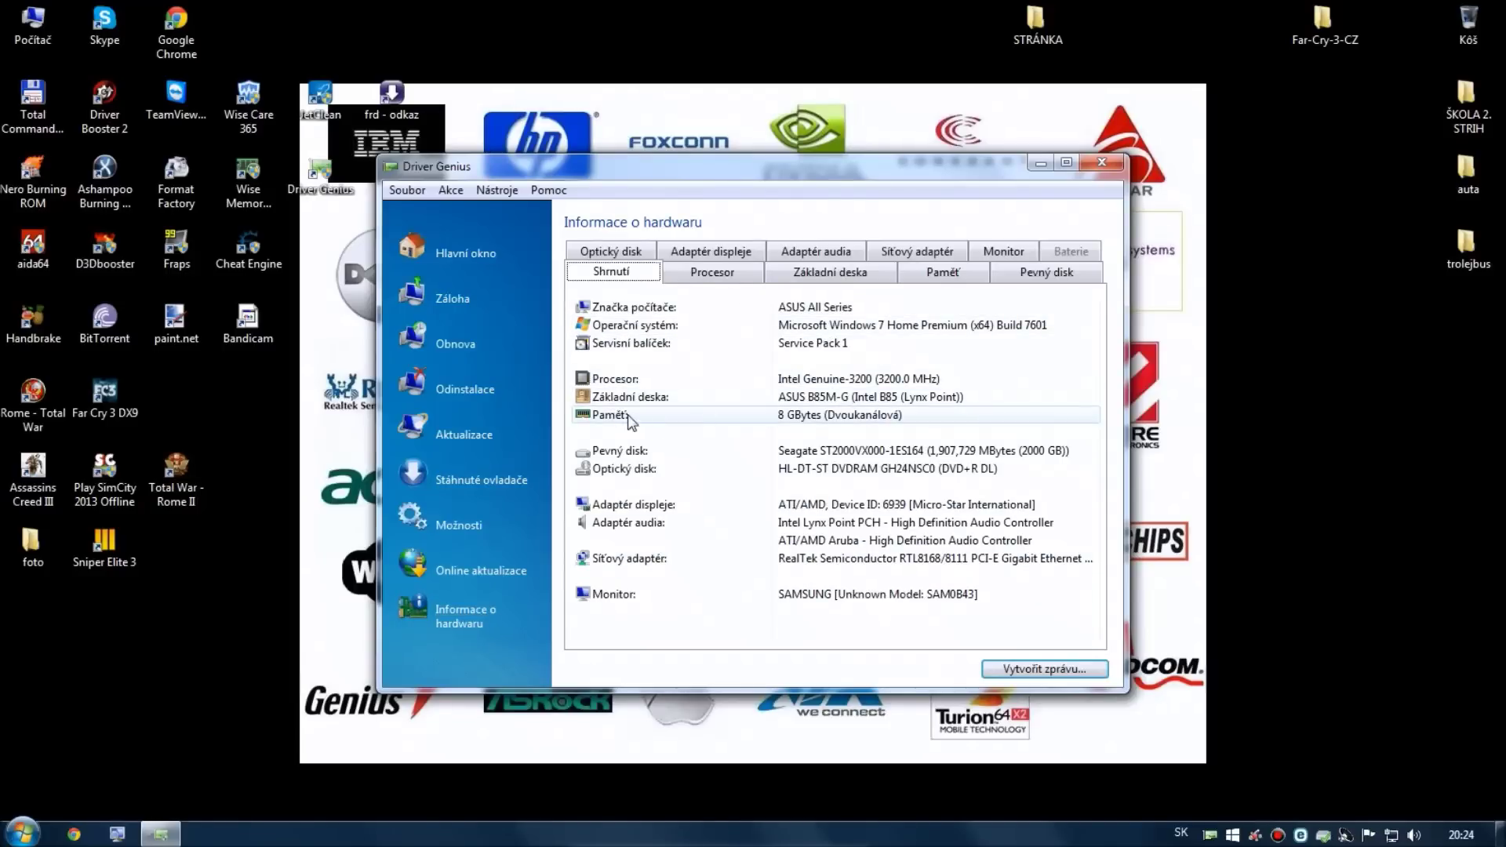
pyautogui.click(949, 379)
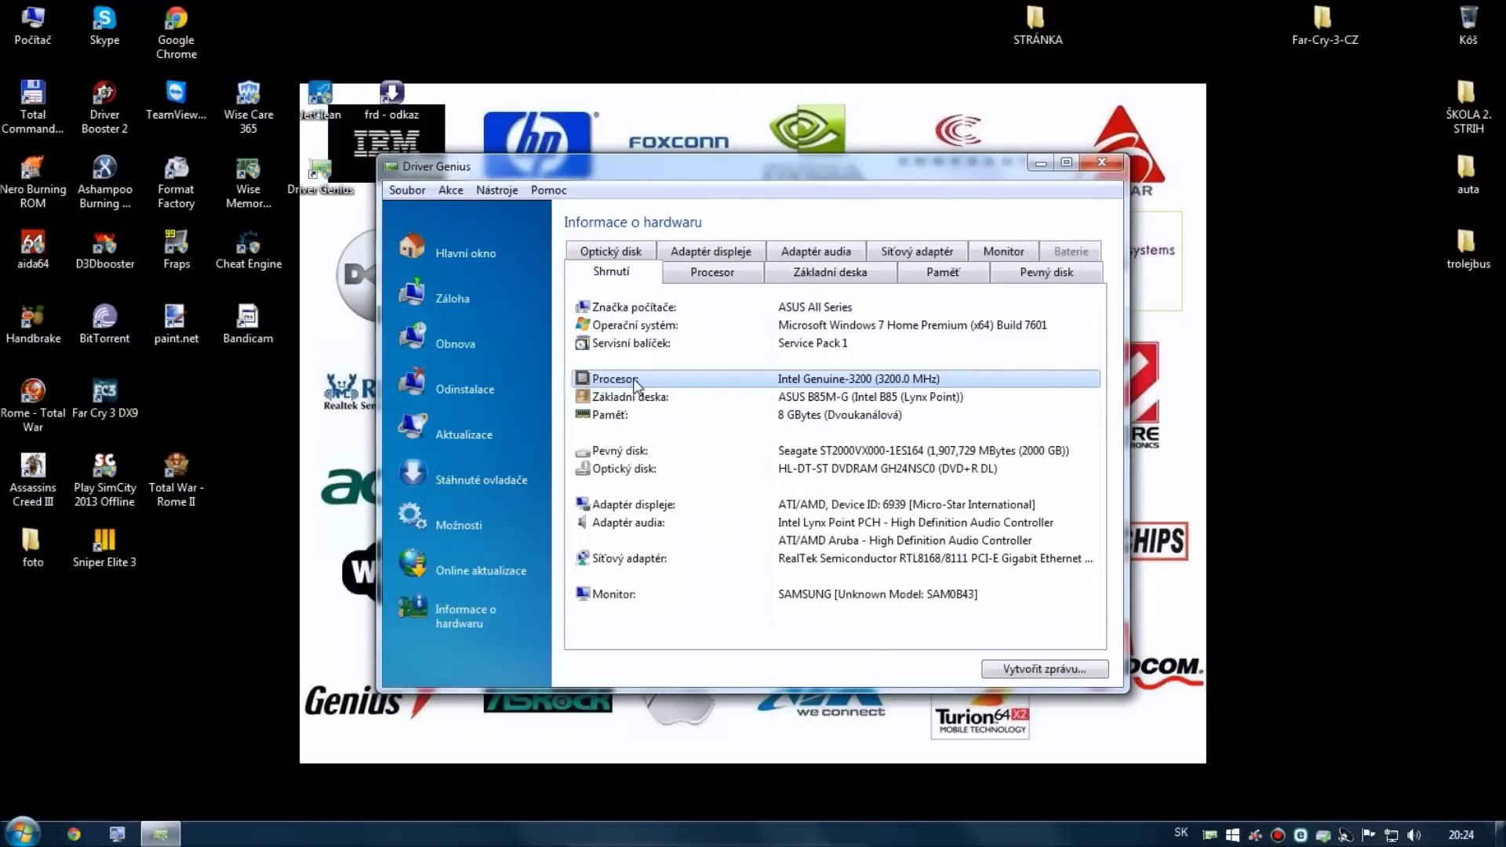
pyautogui.click(716, 413)
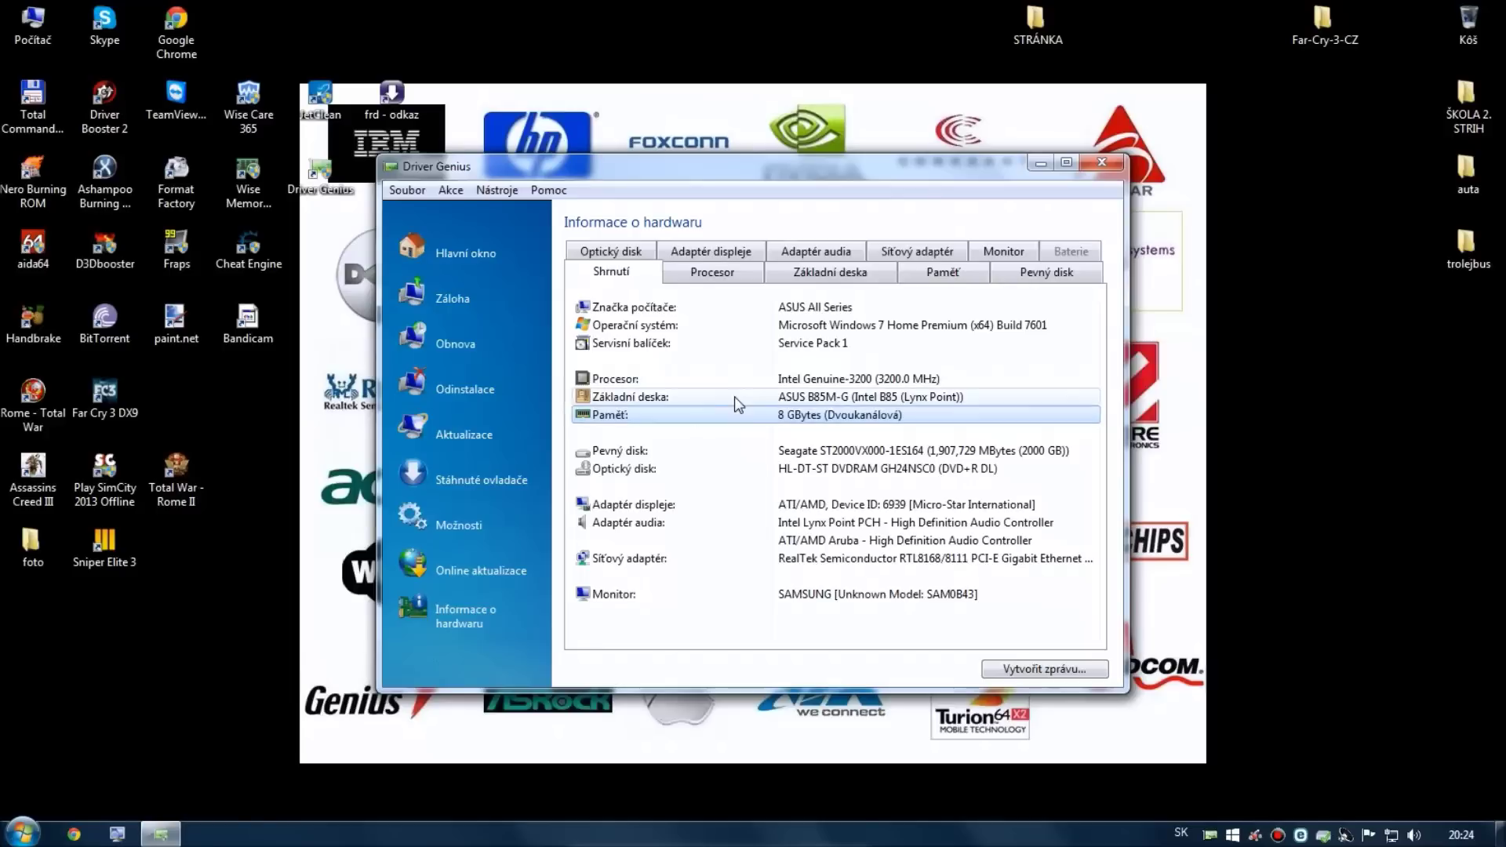
pyautogui.click(736, 274)
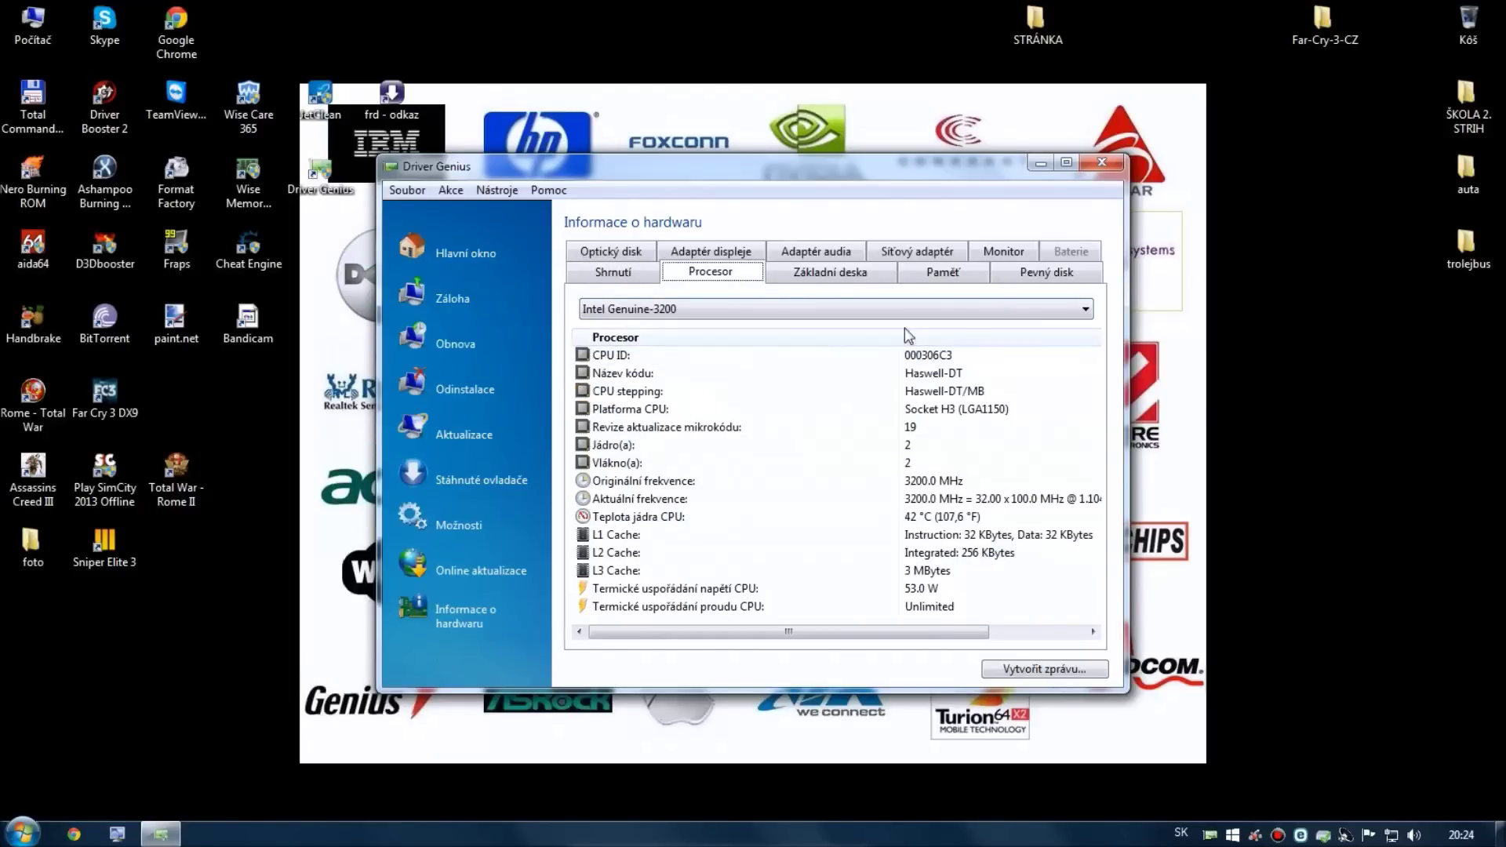
pyautogui.click(959, 310)
pyautogui.click(958, 310)
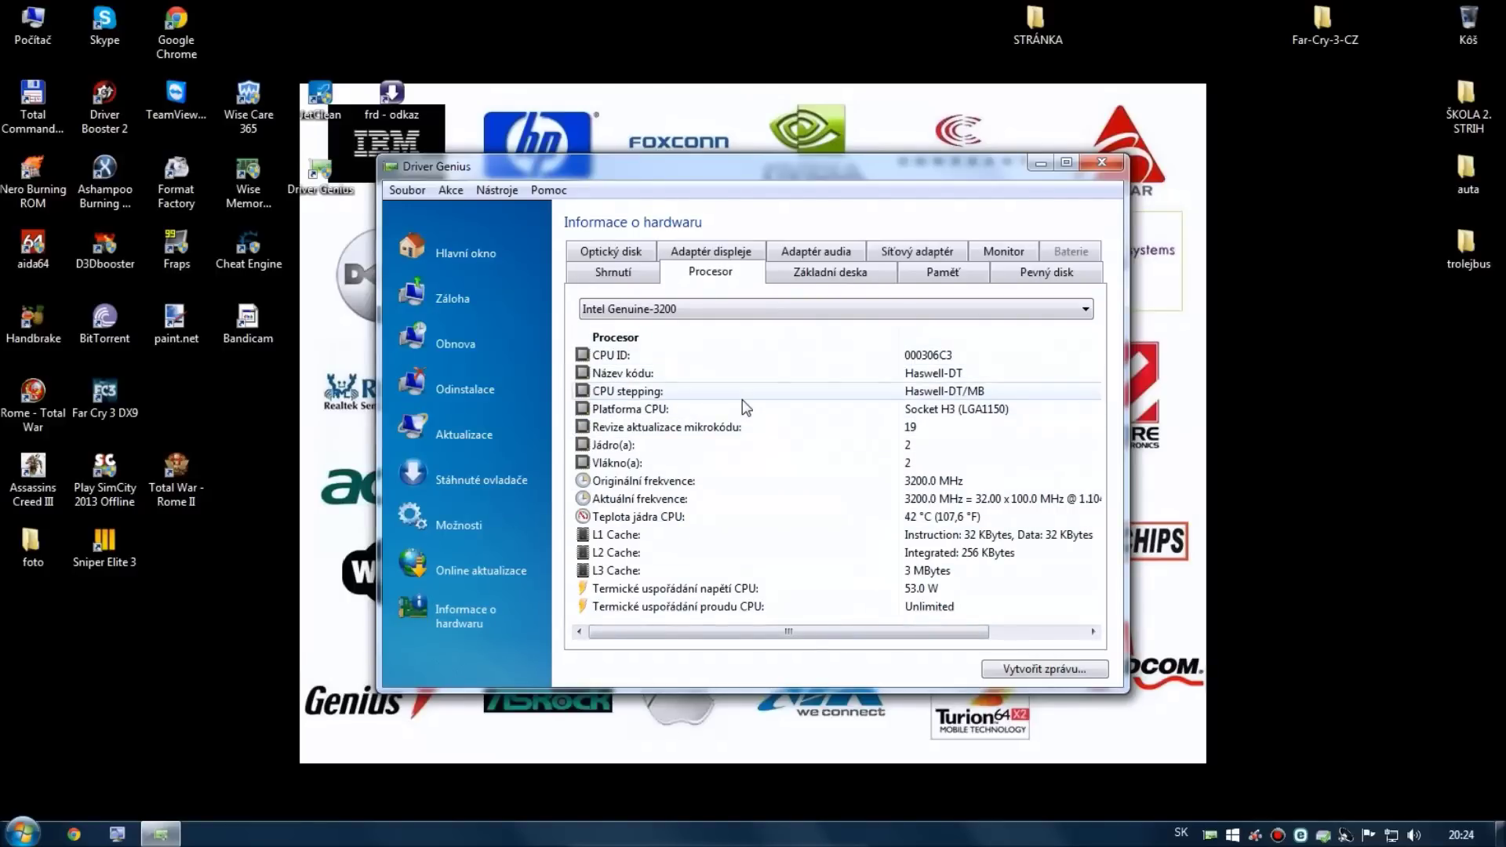
# Examine the hardware details of the motherboard, memory, hard disk, monitor and audio adapter
pyautogui.click(815, 274)
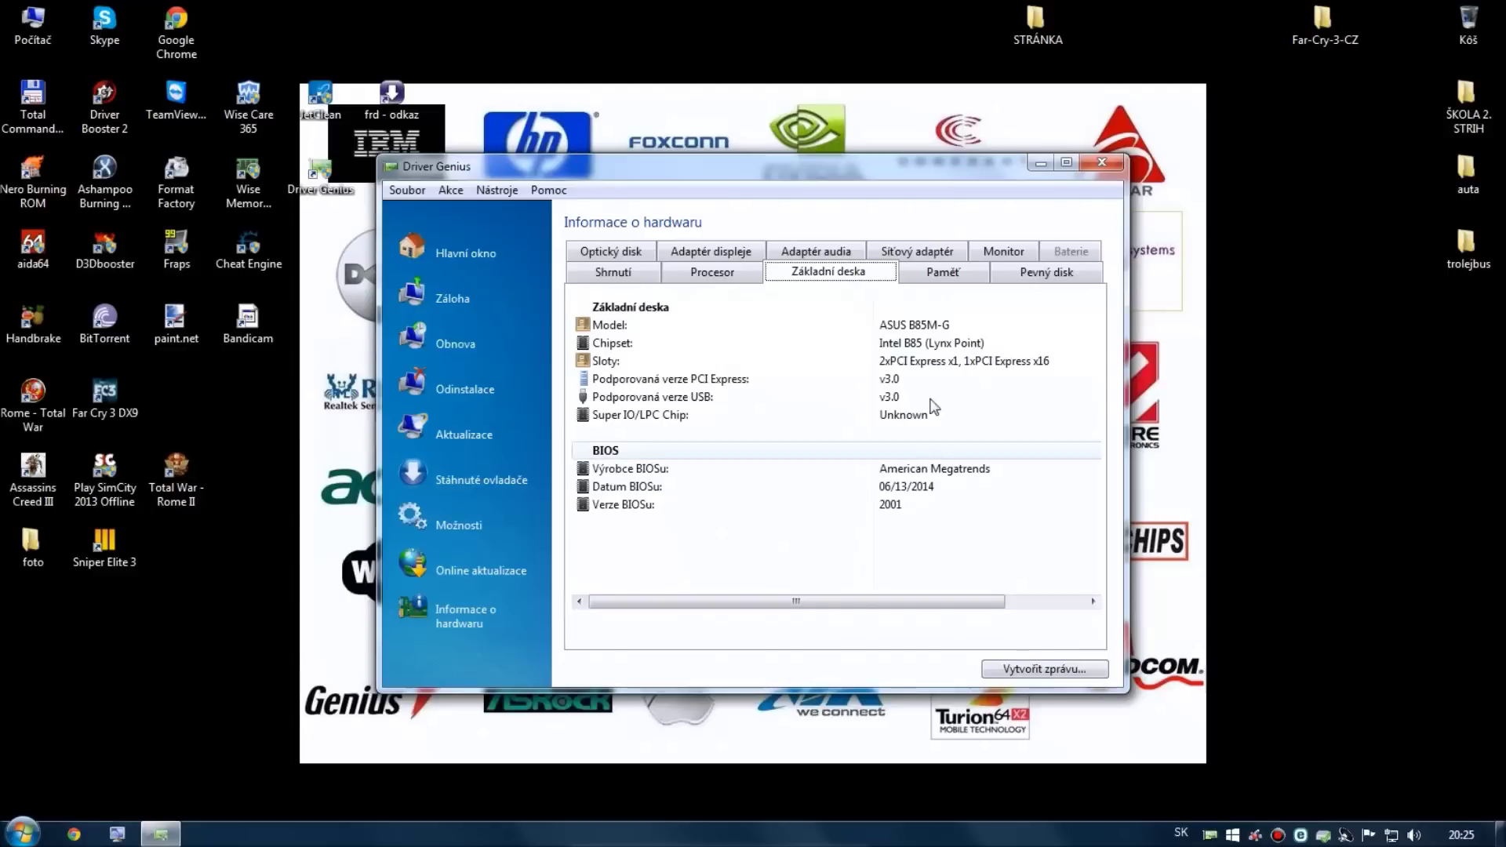
pyautogui.click(940, 274)
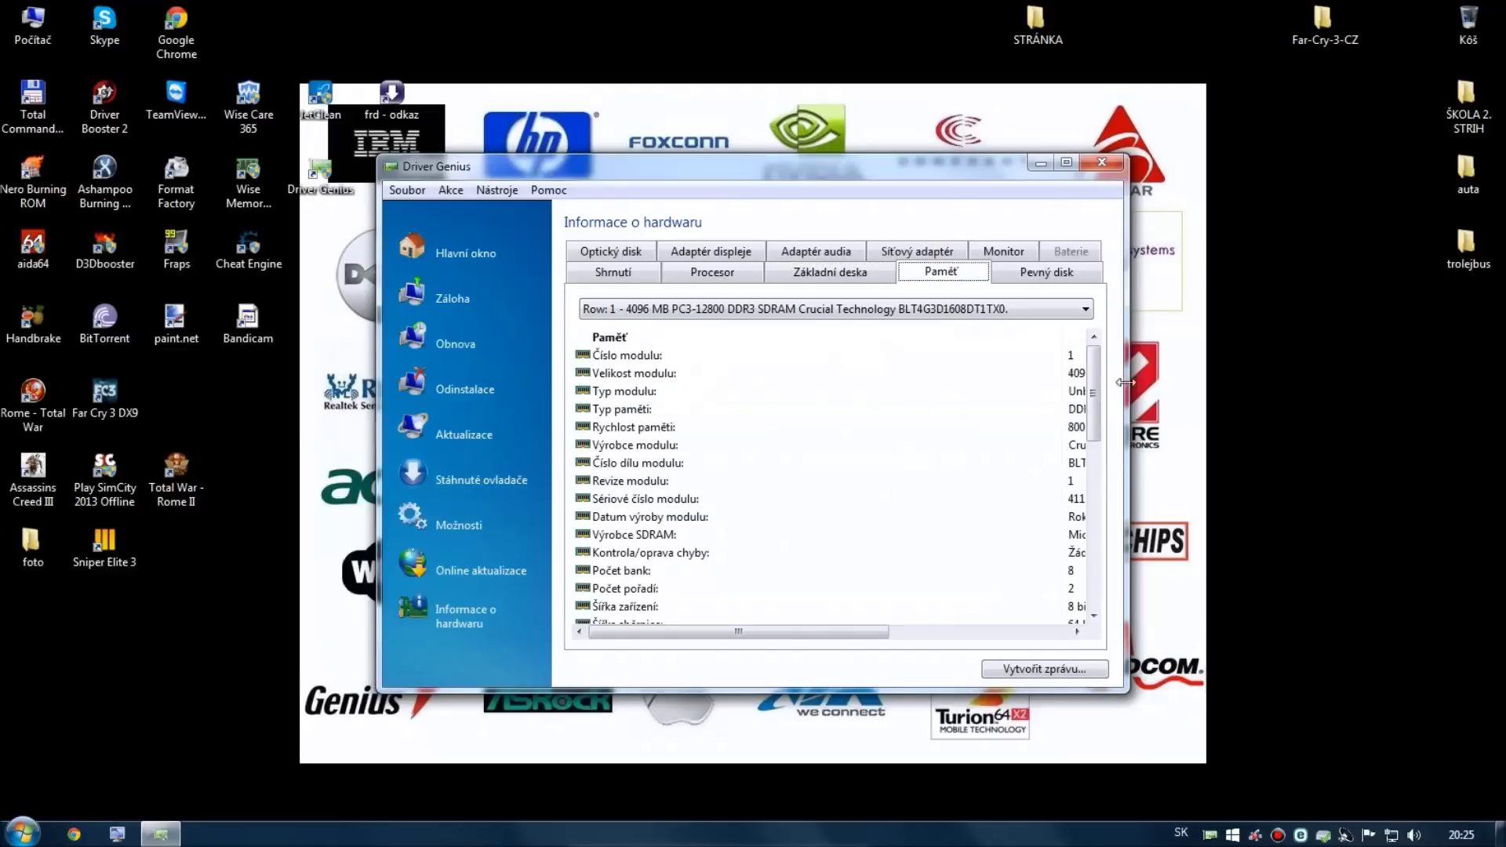
pyautogui.click(1055, 272)
pyautogui.click(1004, 253)
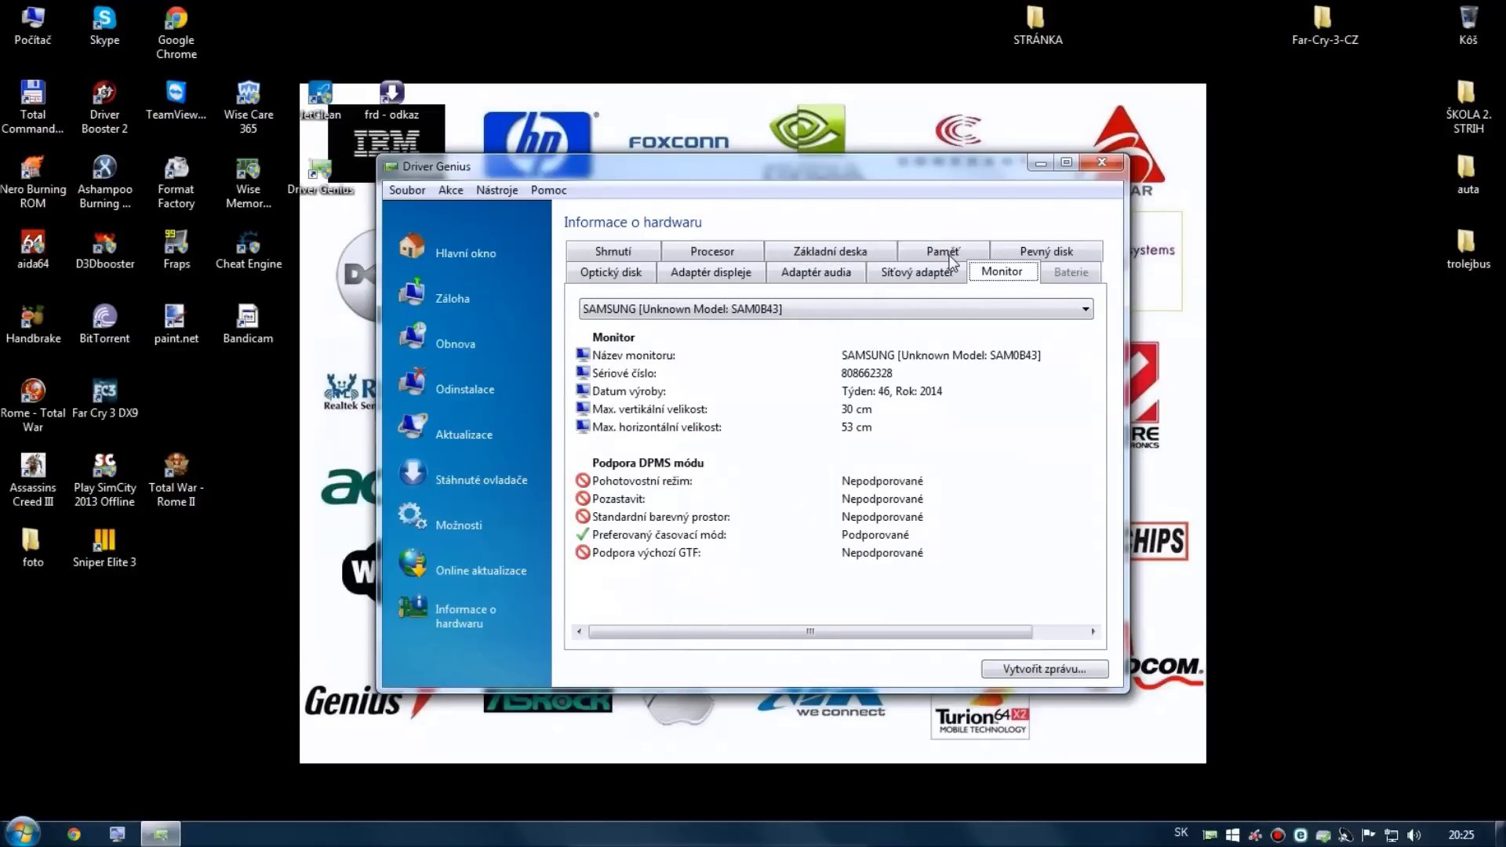
pyautogui.click(1031, 252)
pyautogui.click(788, 264)
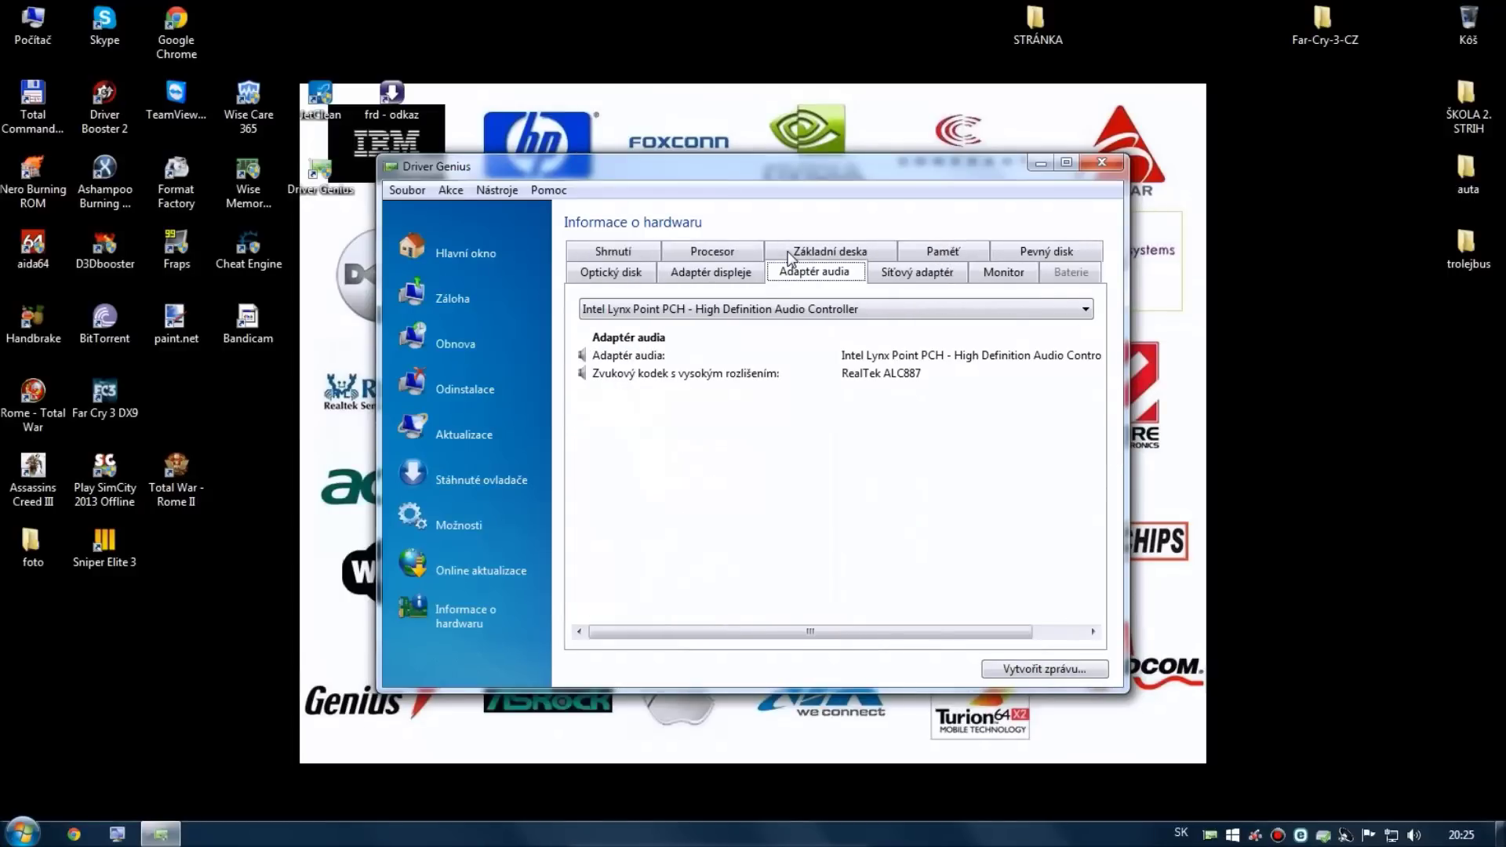
# Return to the main overview page and look through the program's available file, action and tool commands
pyautogui.click(466, 253)
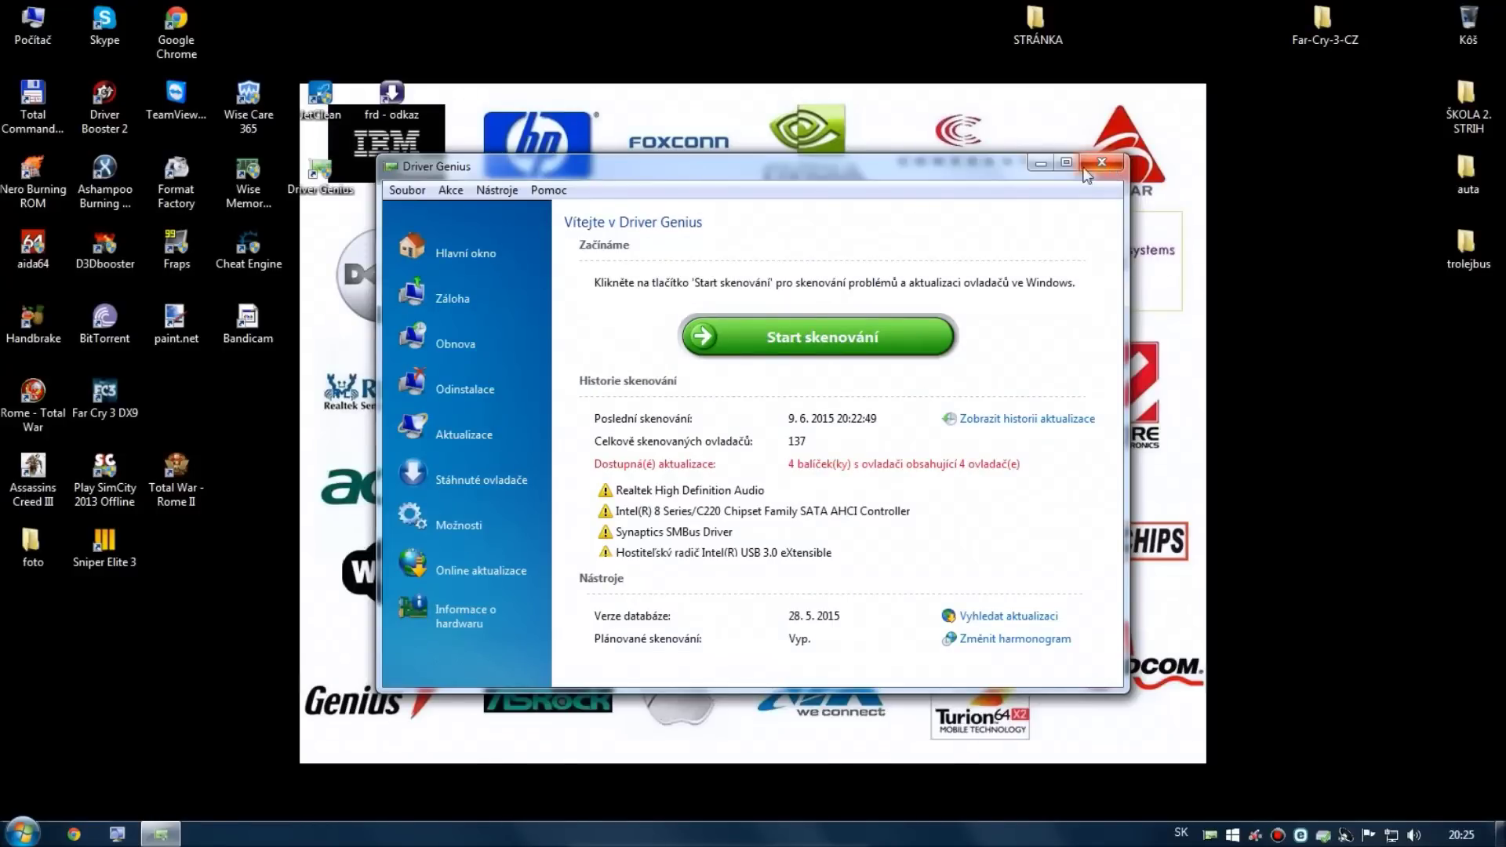
pyautogui.click(407, 189)
pyautogui.moveTo(453, 191)
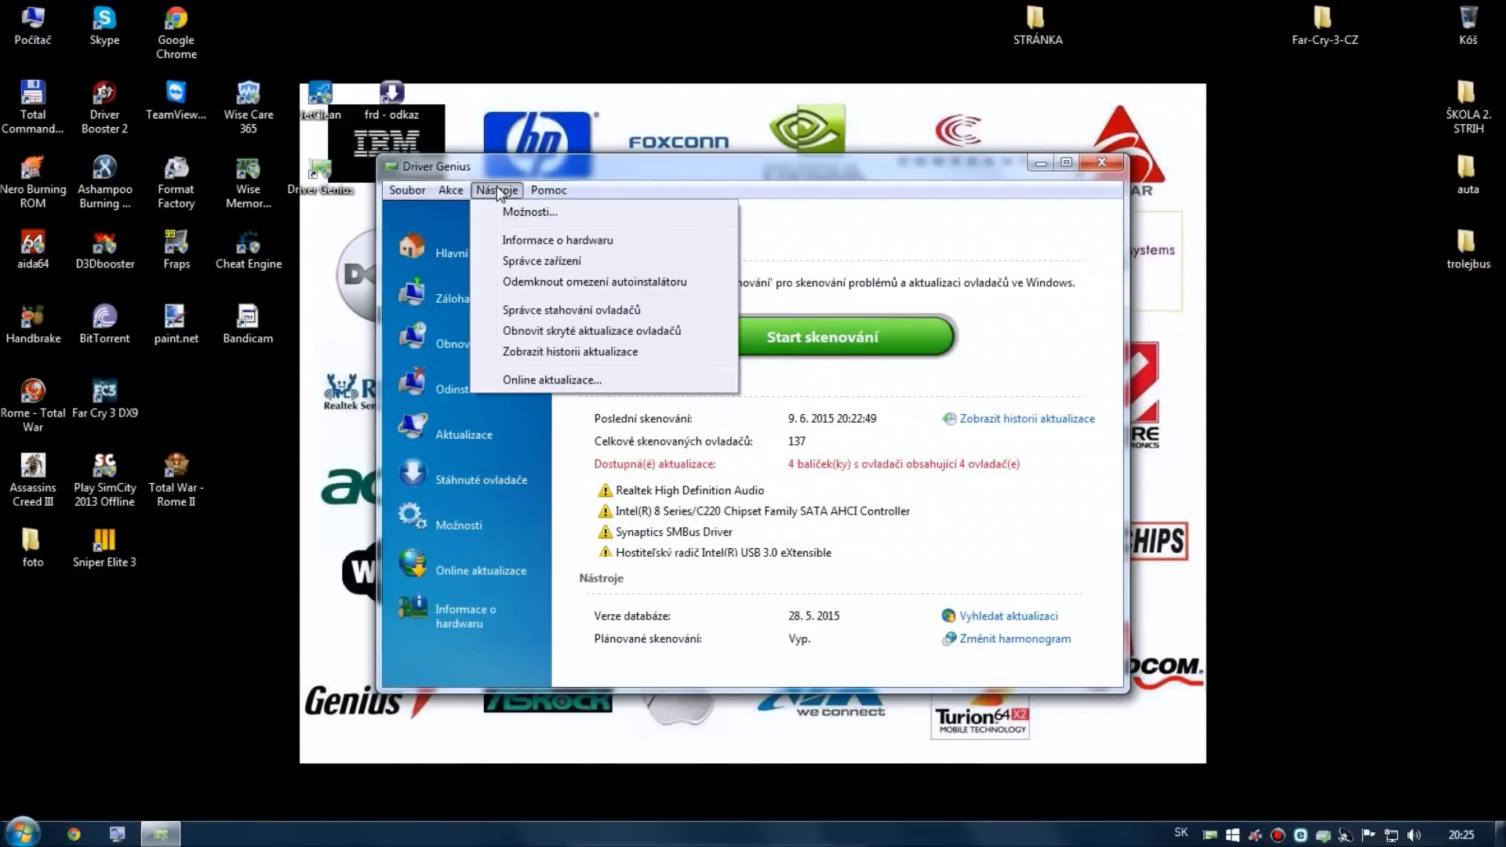
pyautogui.moveTo(533, 192)
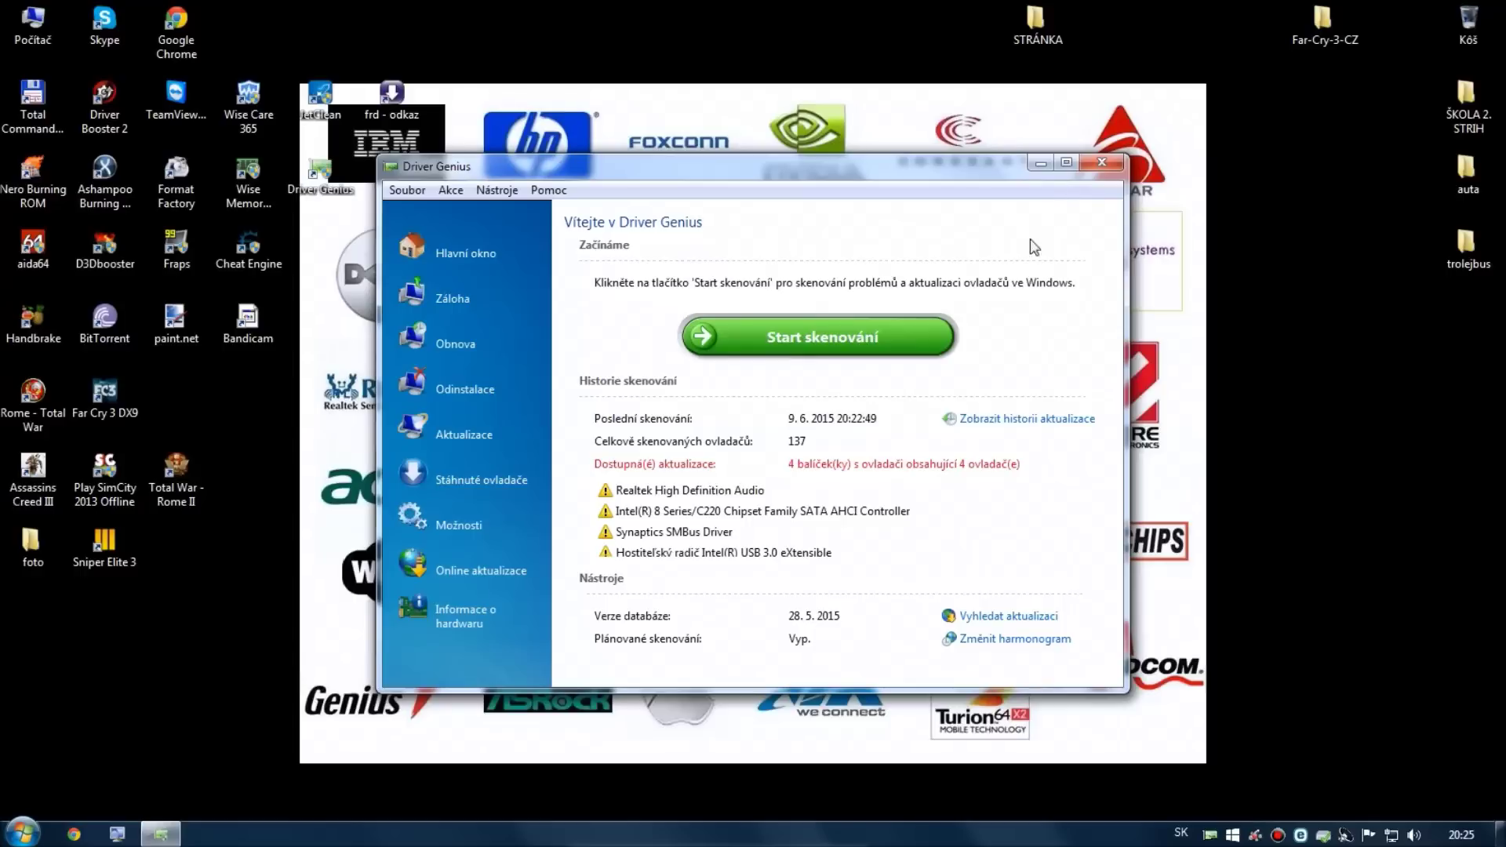
# Scan for outdated drivers again and retry downloading all the driver packages
pyautogui.click(818, 336)
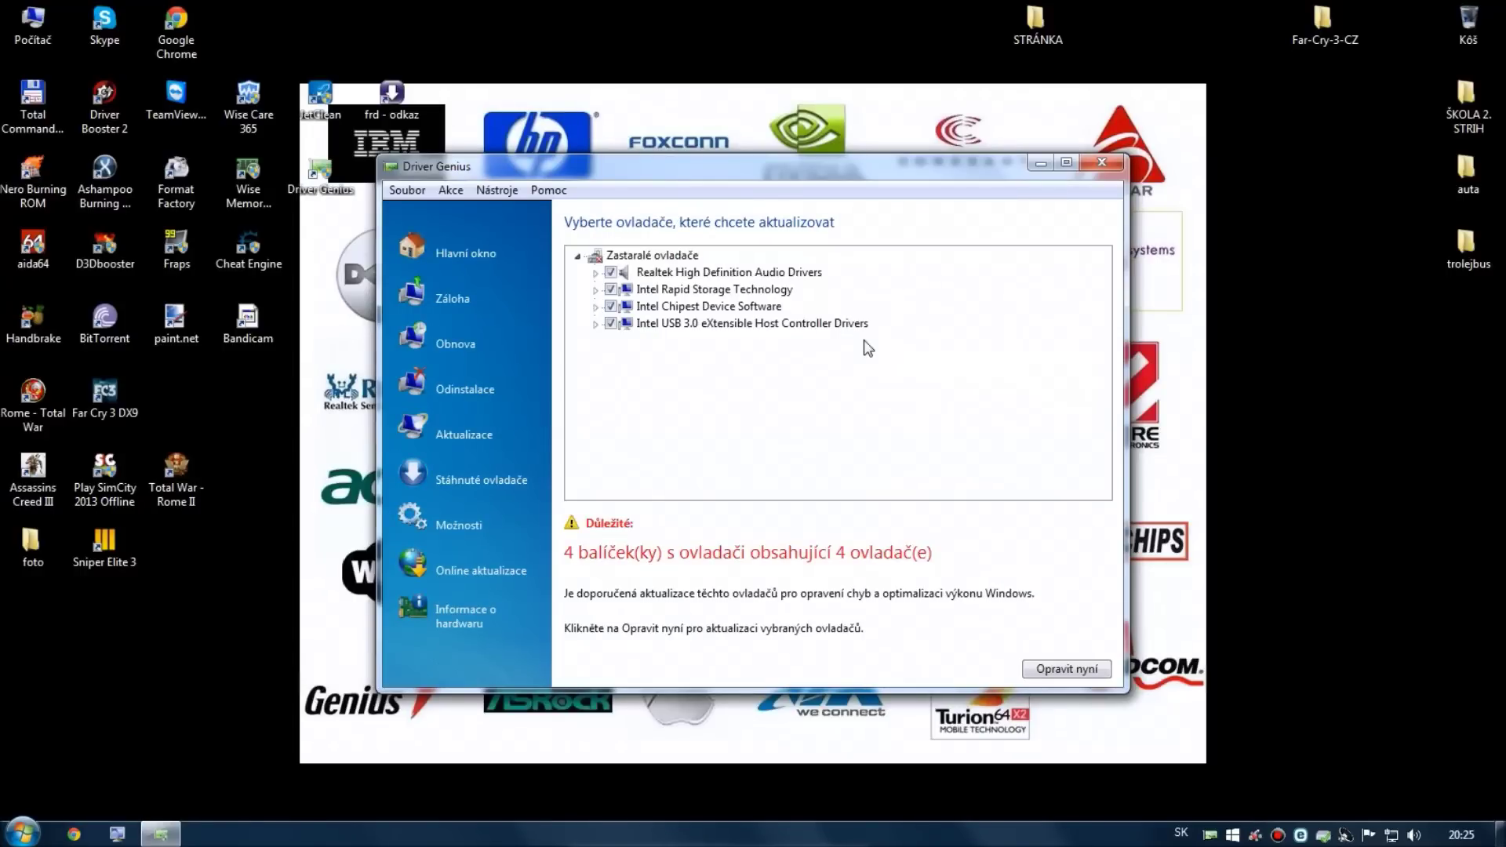
pyautogui.click(1053, 672)
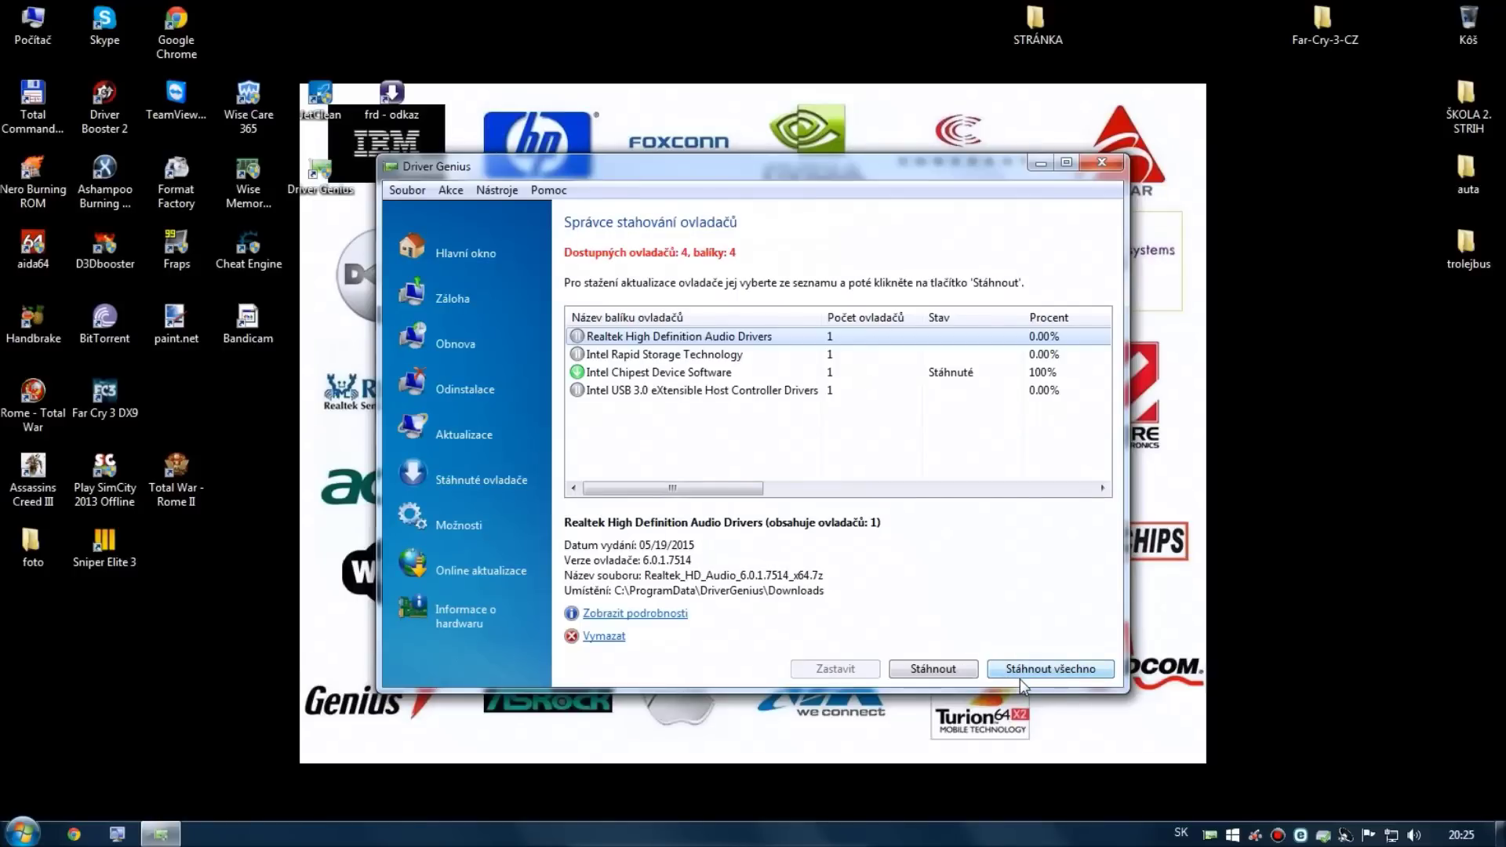
pyautogui.click(1017, 676)
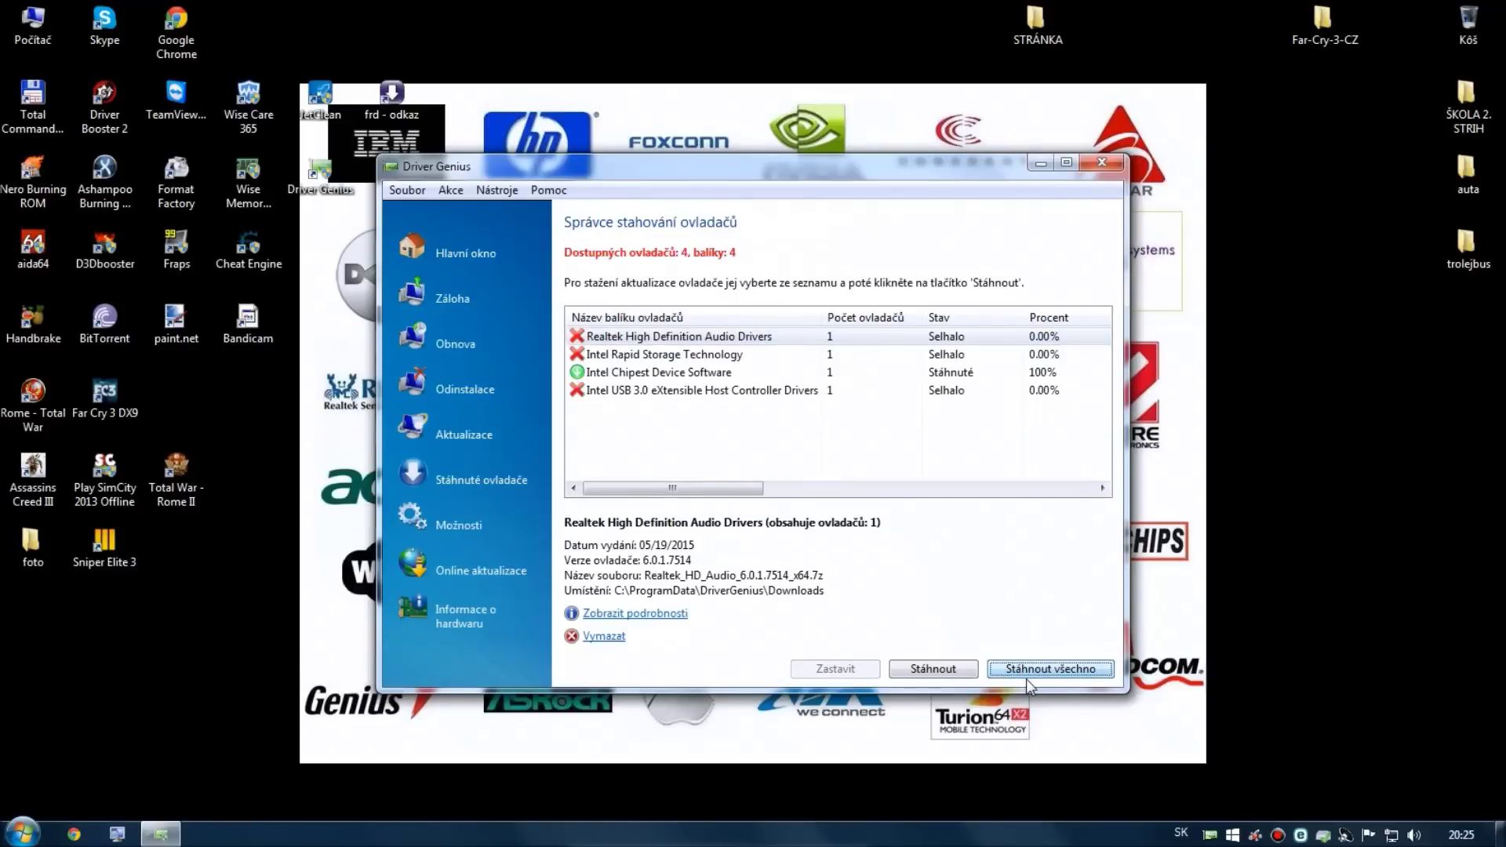
# Go back to the main overview page and close Driver Genius
pyautogui.click(447, 255)
pyautogui.click(1122, 157)
pyautogui.click(812, 437)
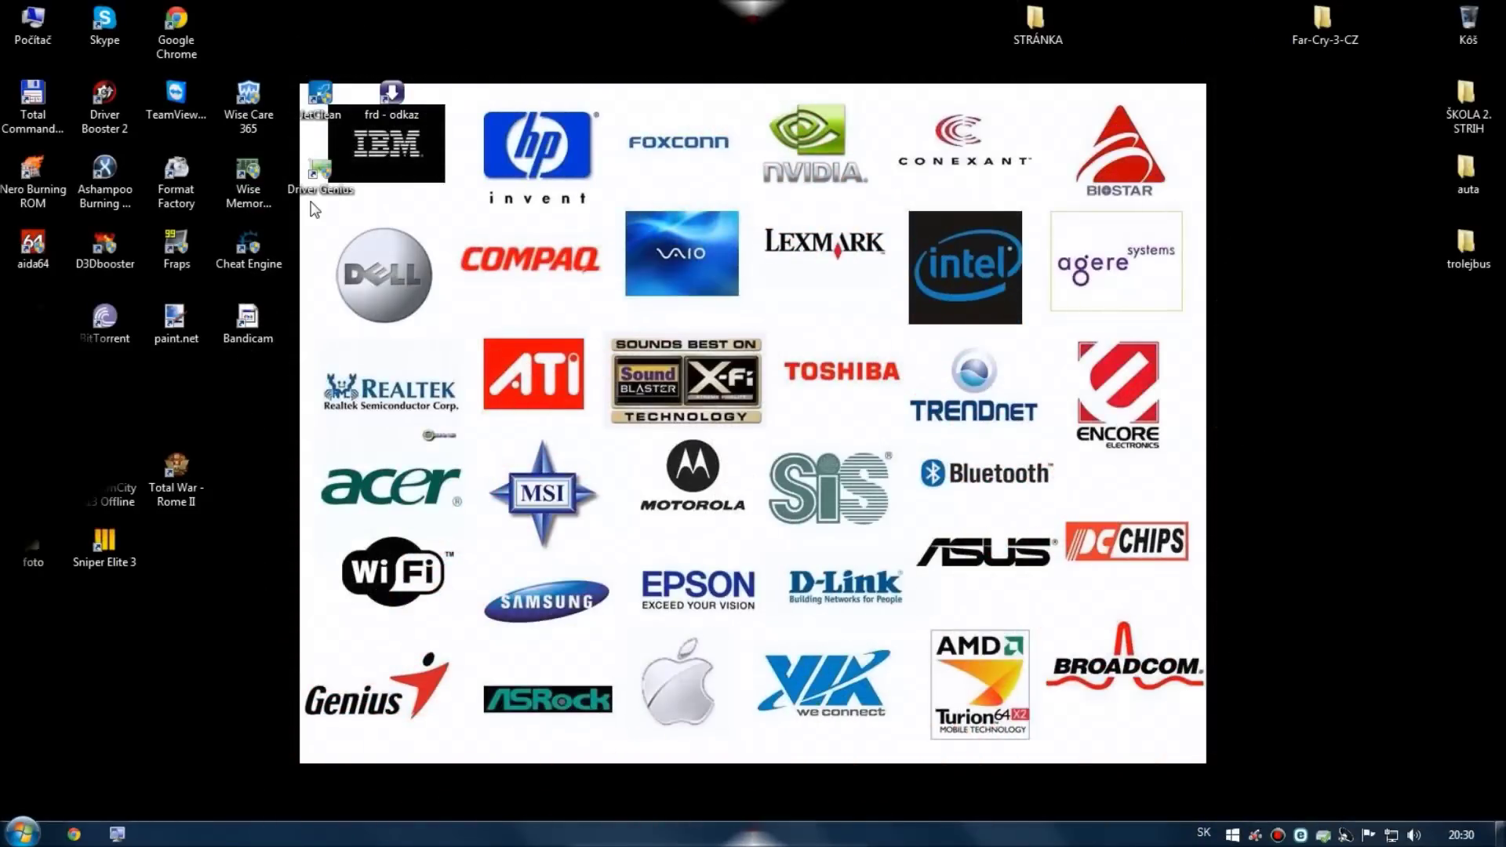
pyautogui.click(318, 181)
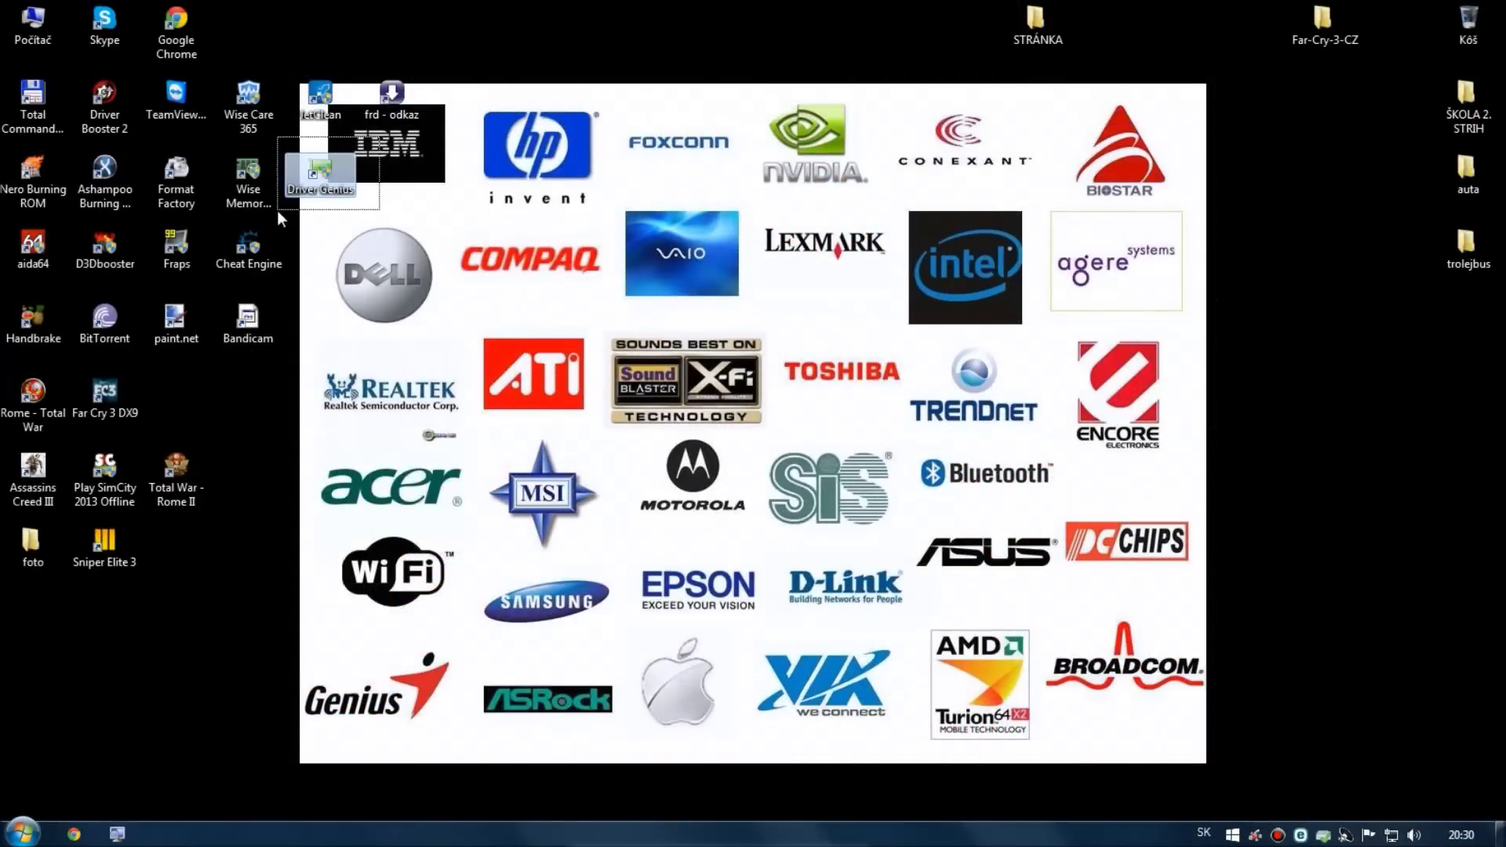
pyautogui.click(392, 328)
# Switch to Google Chrome, open the bookmarked MEGA page and download Driver Genius v12 Final.rar to the computer
pyautogui.doubleClick(177, 33)
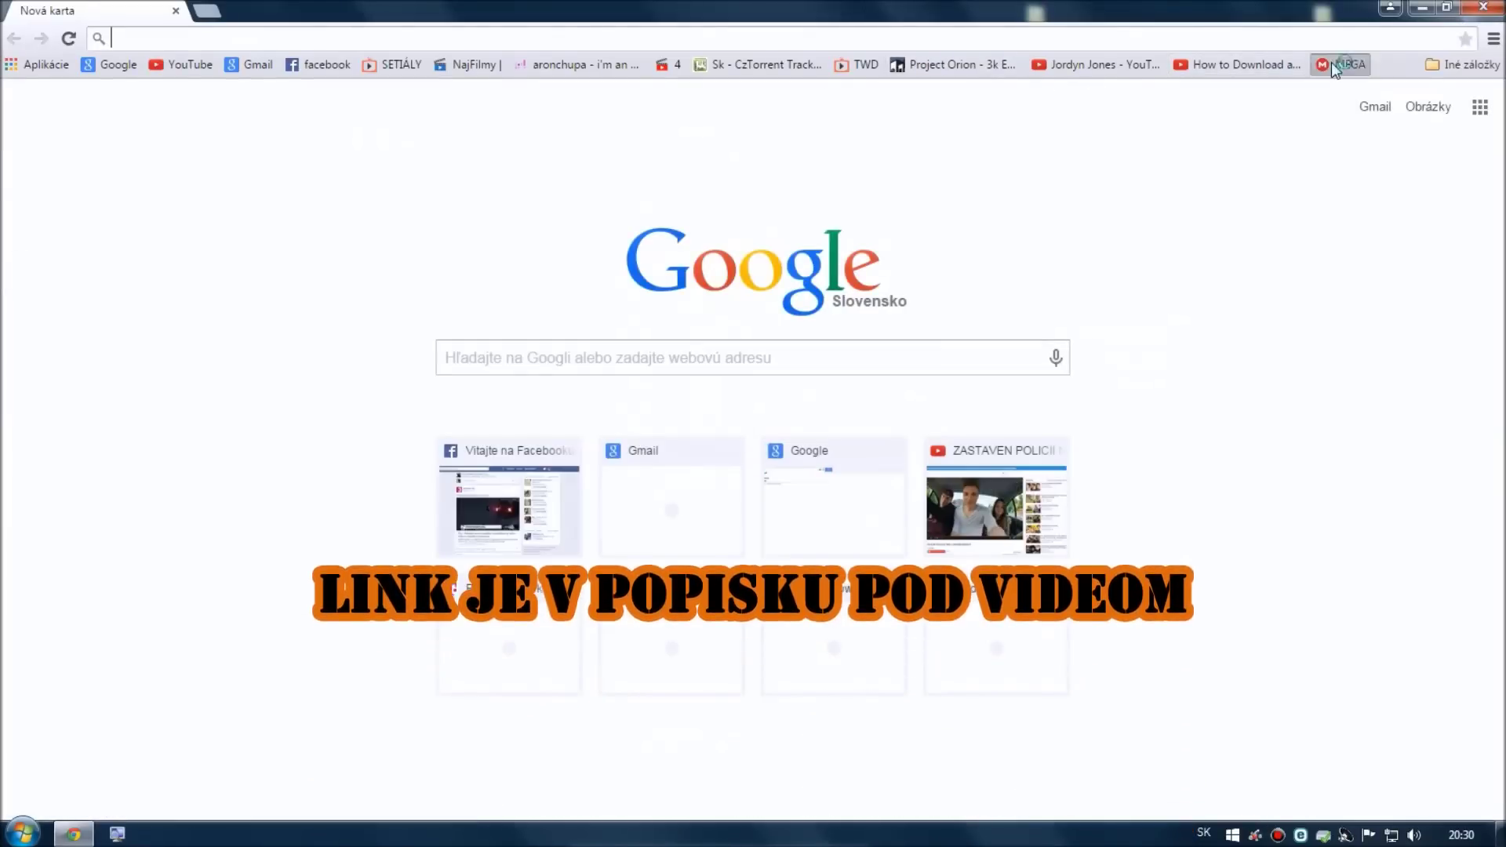
pyautogui.click(1331, 64)
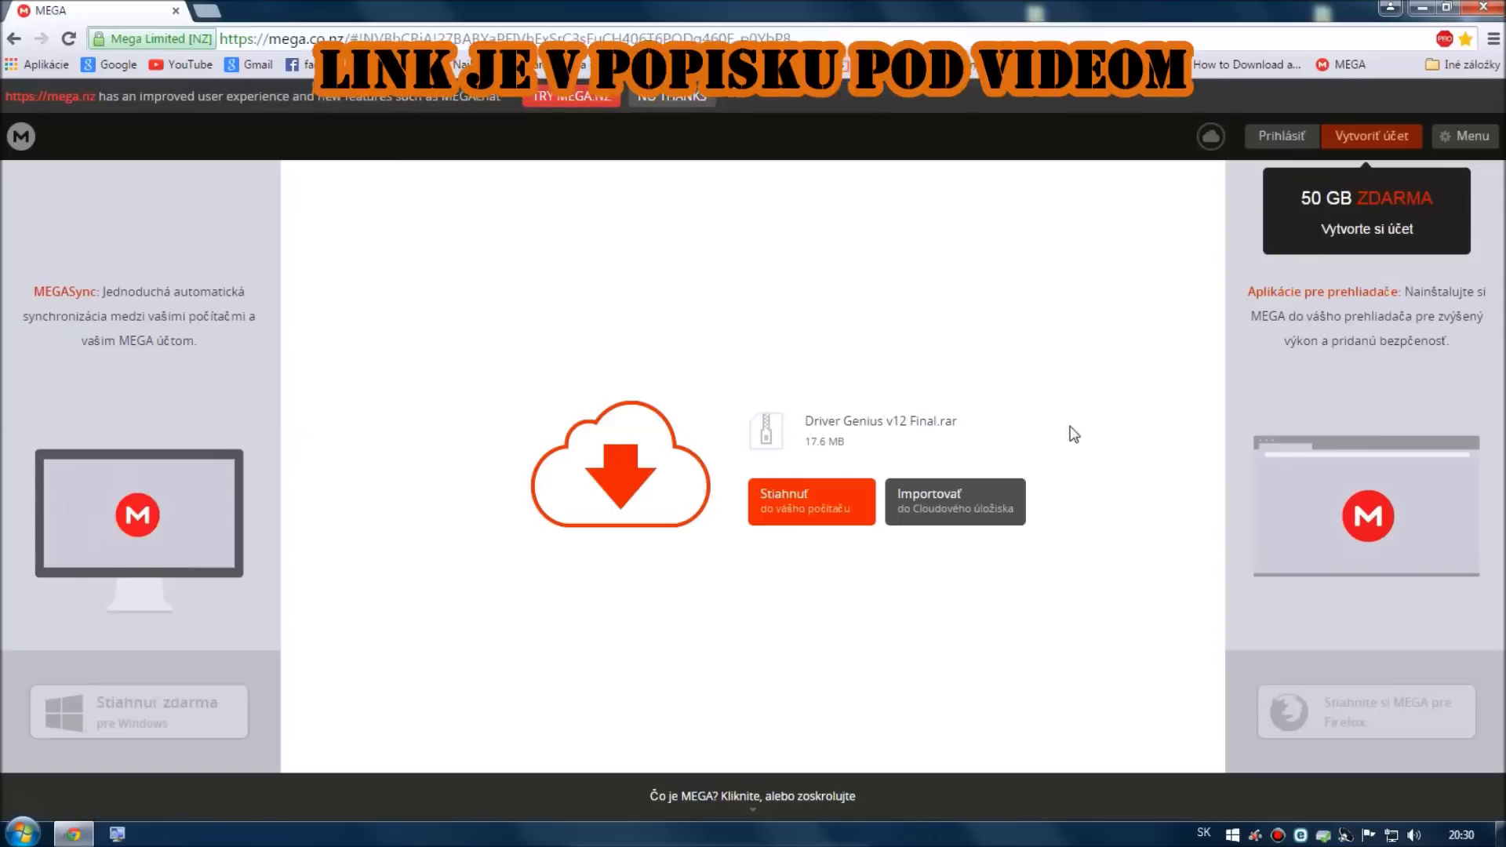
pyautogui.click(809, 507)
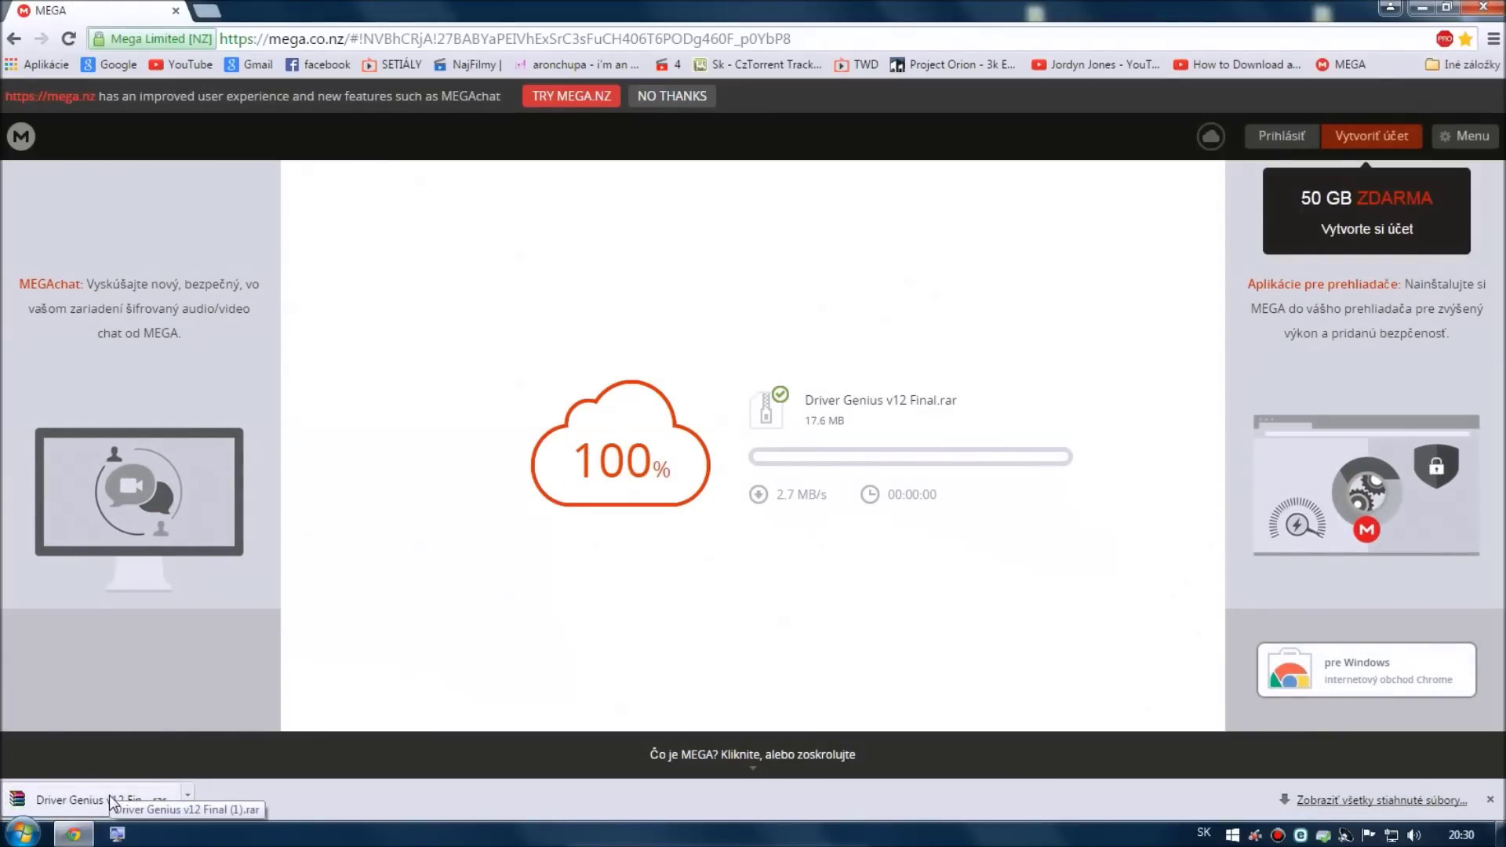
# Extract the Driver Genius v12 Final (1) archive inside the downloads folder and open the extracted Driver Genius v12.0.0.1211 Final folder
pyautogui.click(24, 833)
pyautogui.click(388, 541)
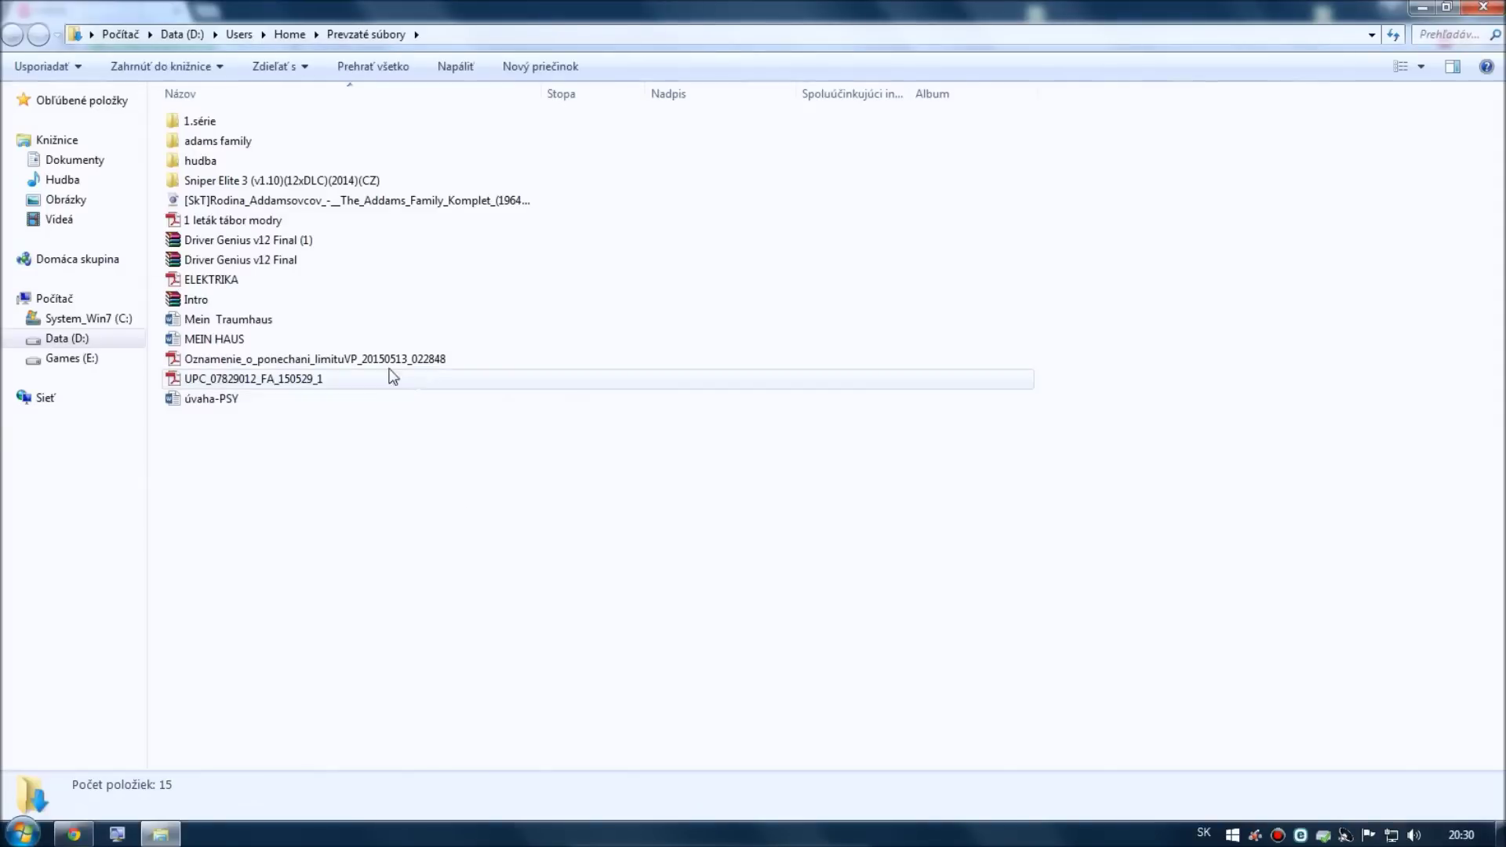
pyautogui.click(316, 243)
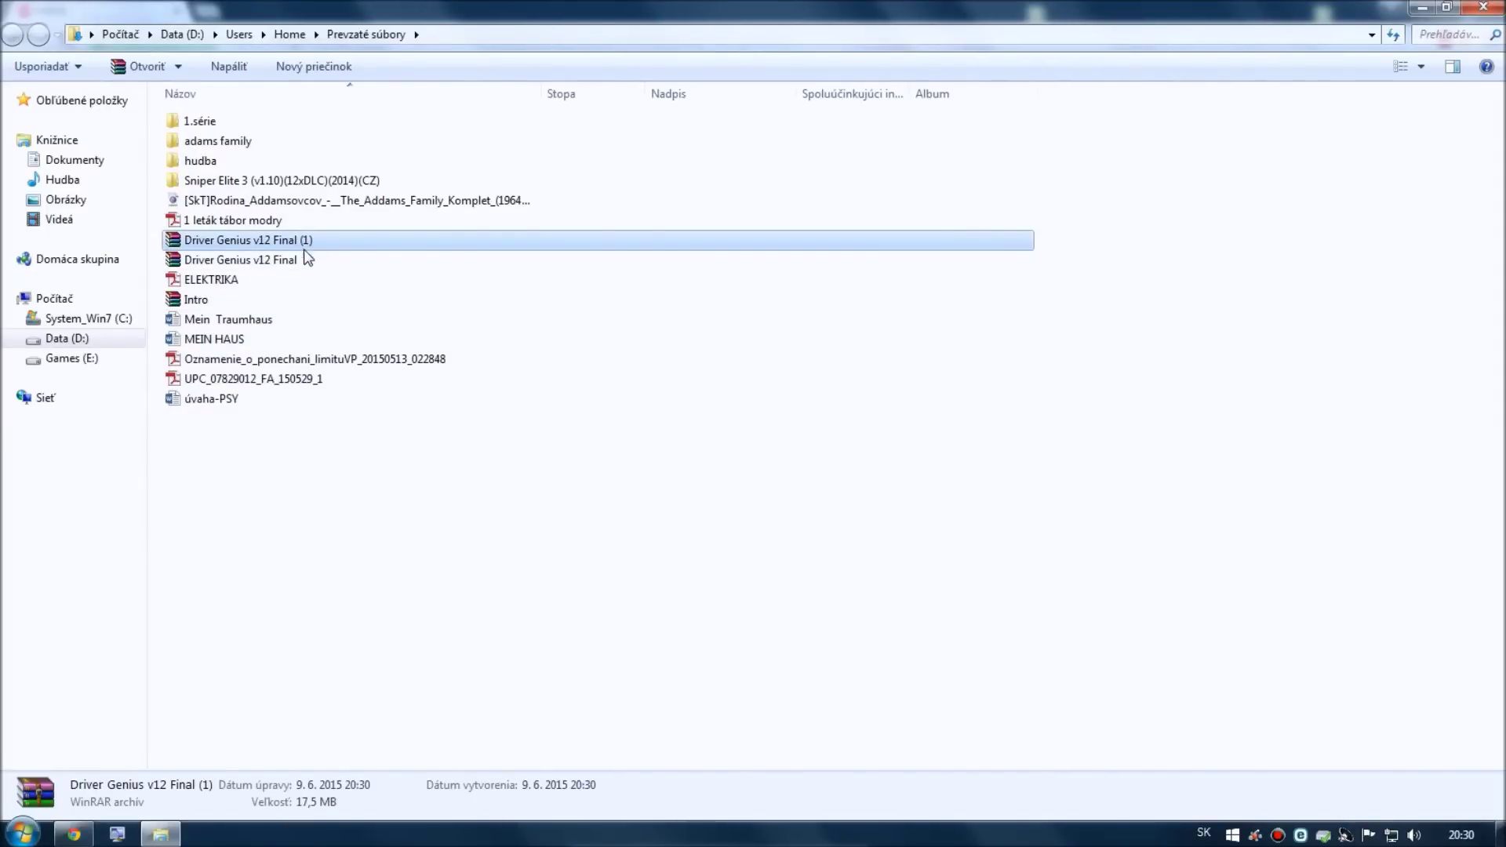
pyautogui.rightClick(313, 242)
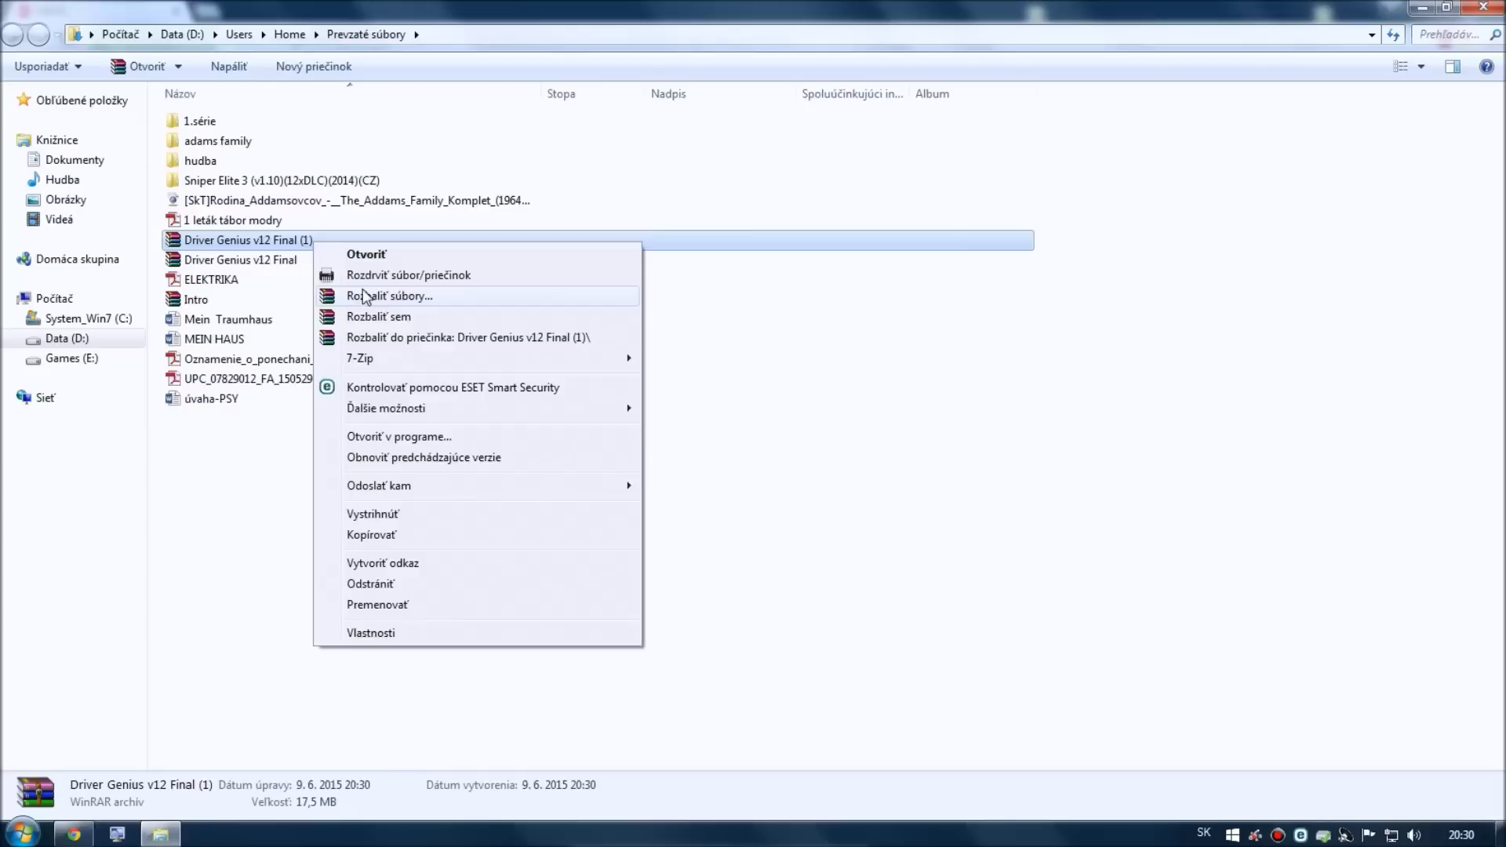
pyautogui.click(379, 315)
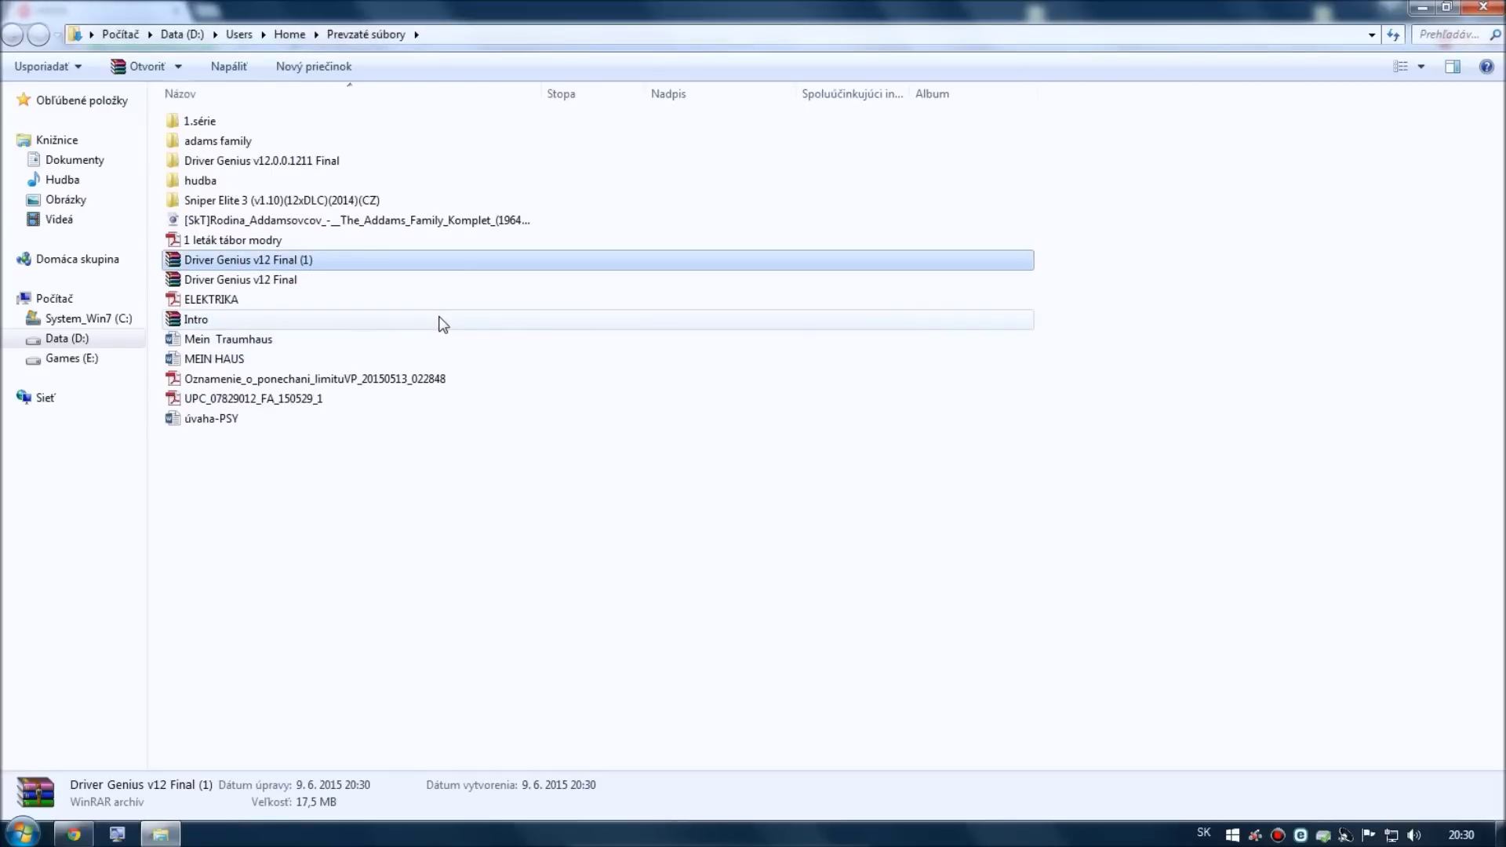
pyautogui.doubleClick(340, 158)
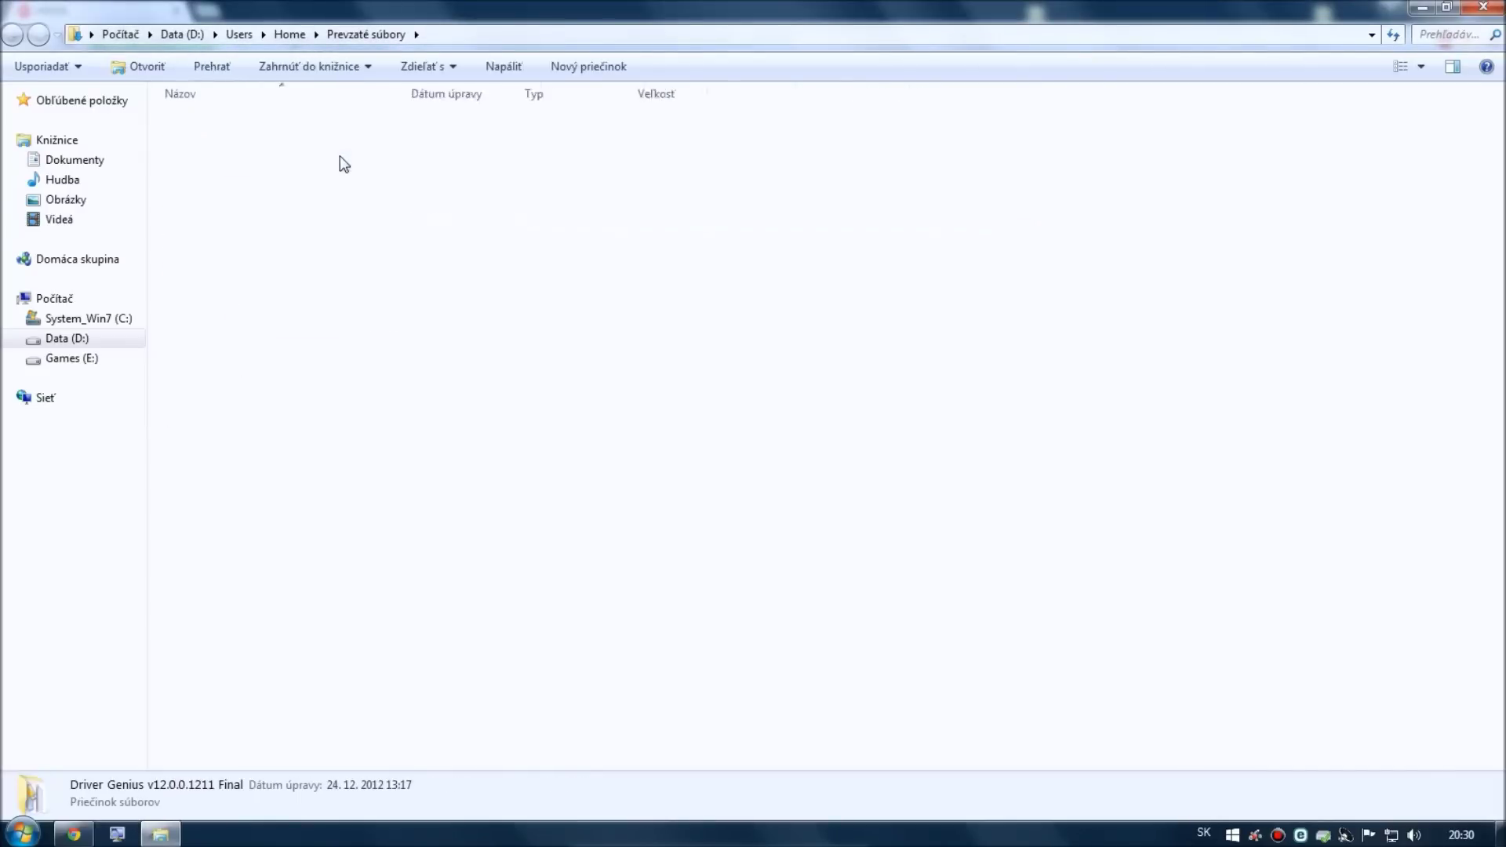
# Open the readme for setup text file, read its installation instructions and close it
pyautogui.click(316, 149)
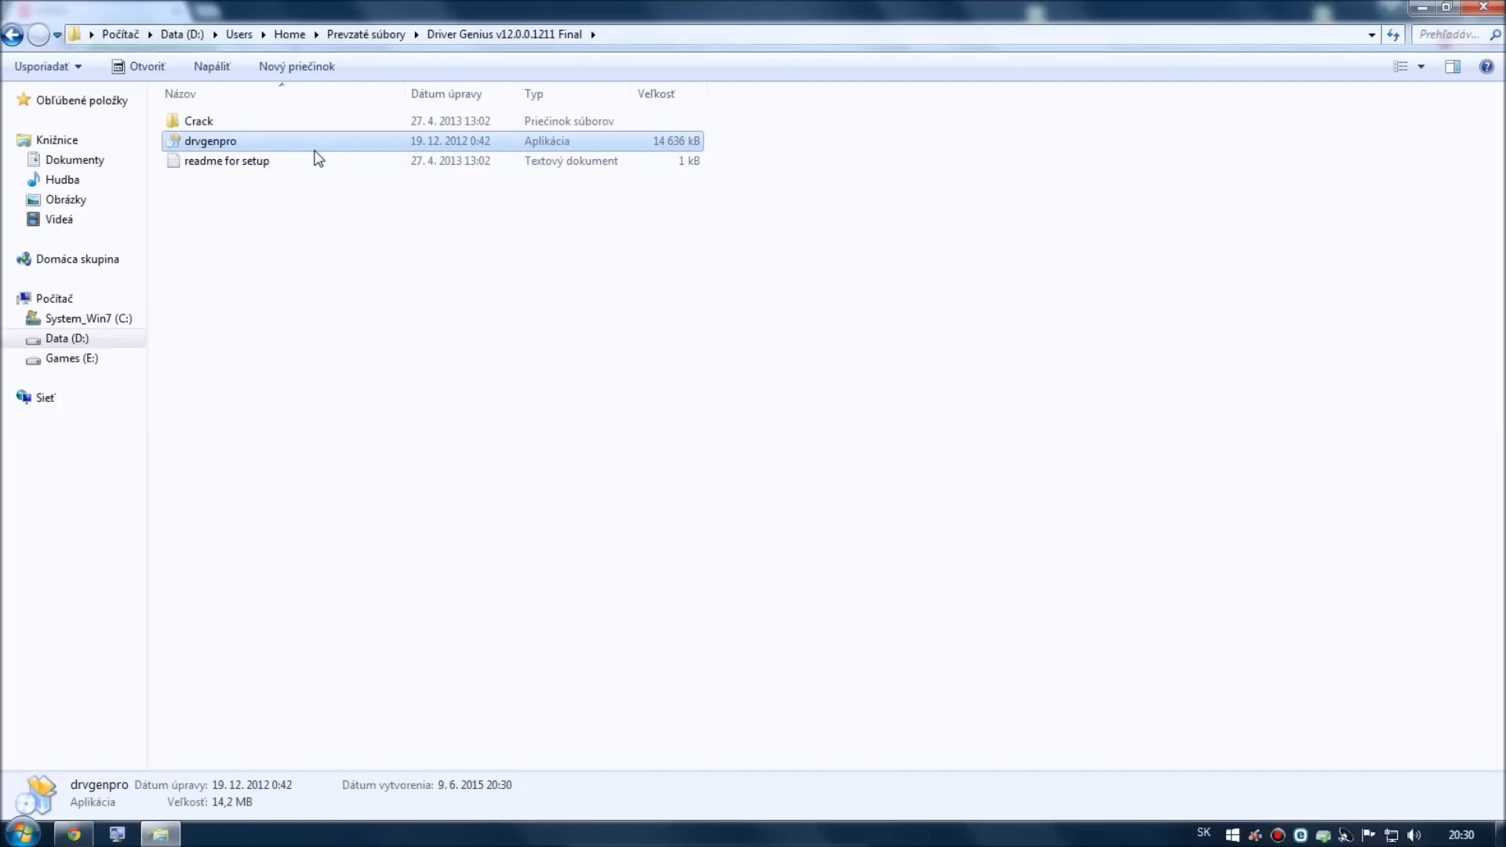
pyautogui.doubleClick(318, 159)
pyautogui.moveTo(1207, 163); pyautogui.dragTo(1006, 1)
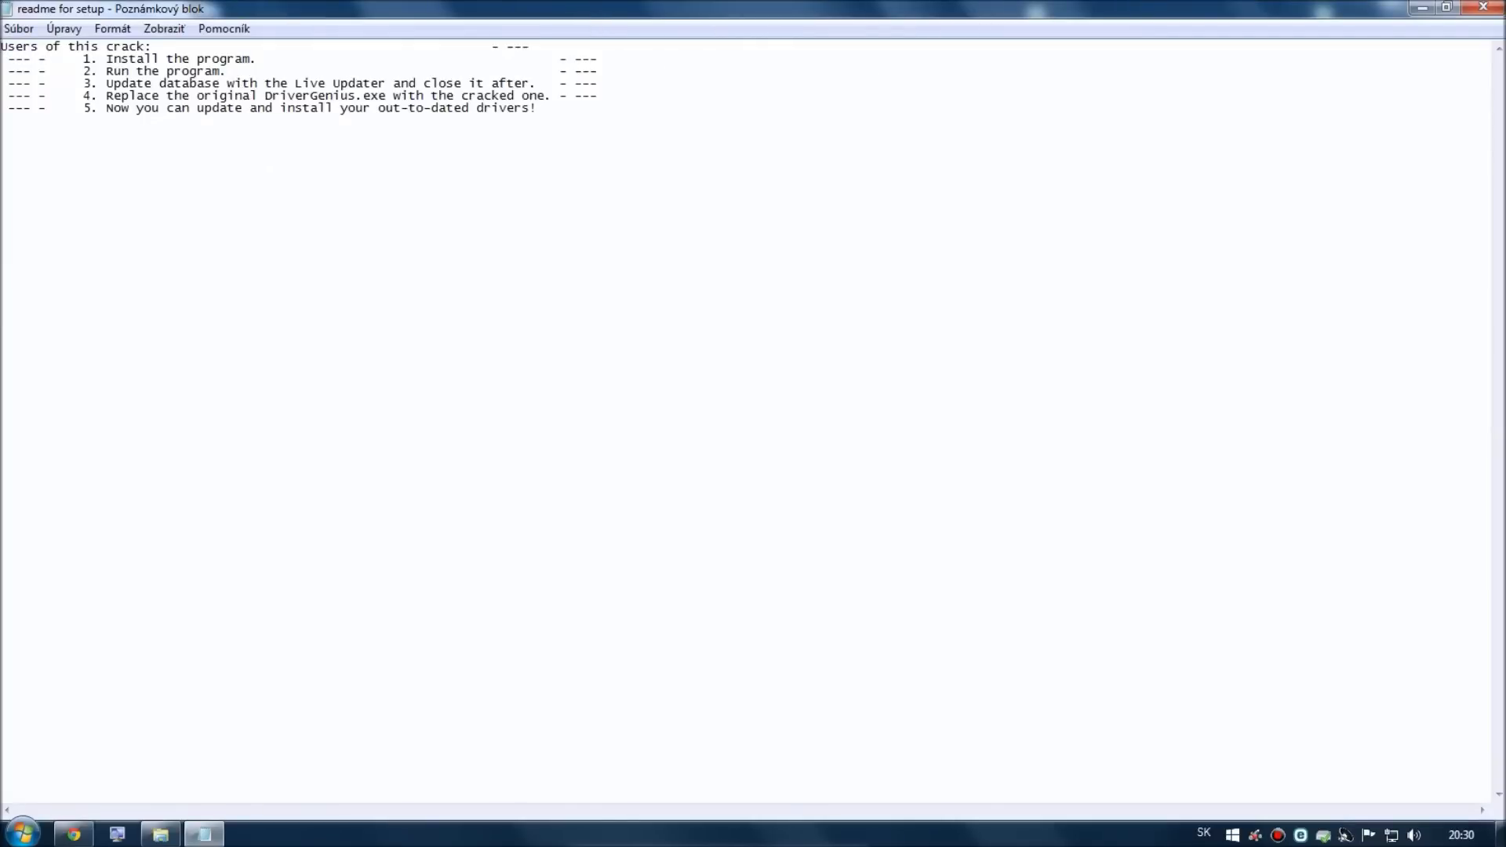
pyautogui.moveTo(76, 59); pyautogui.dragTo(279, 59)
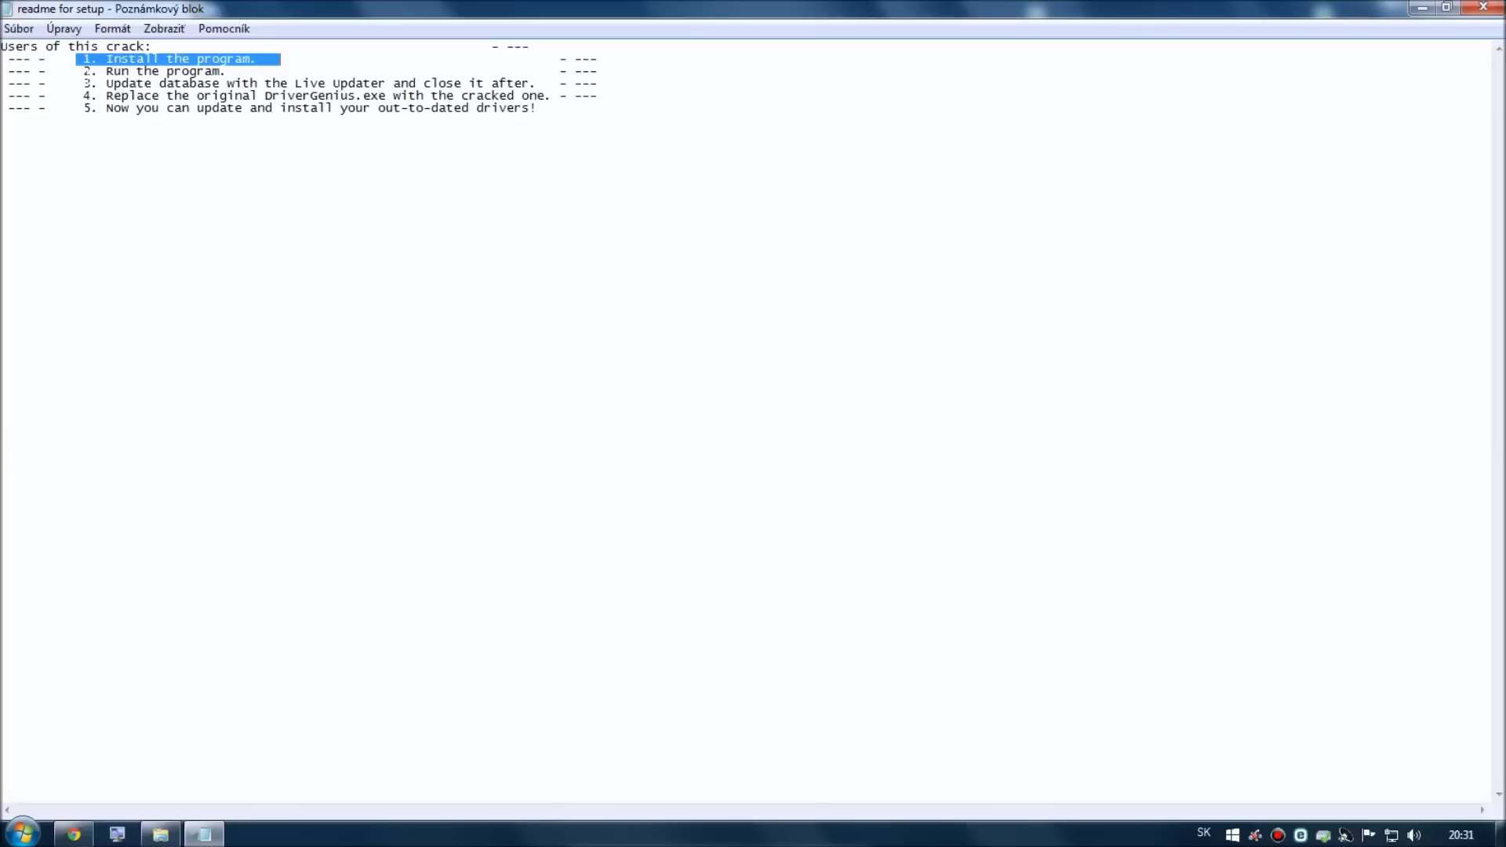
pyautogui.click(537, 107)
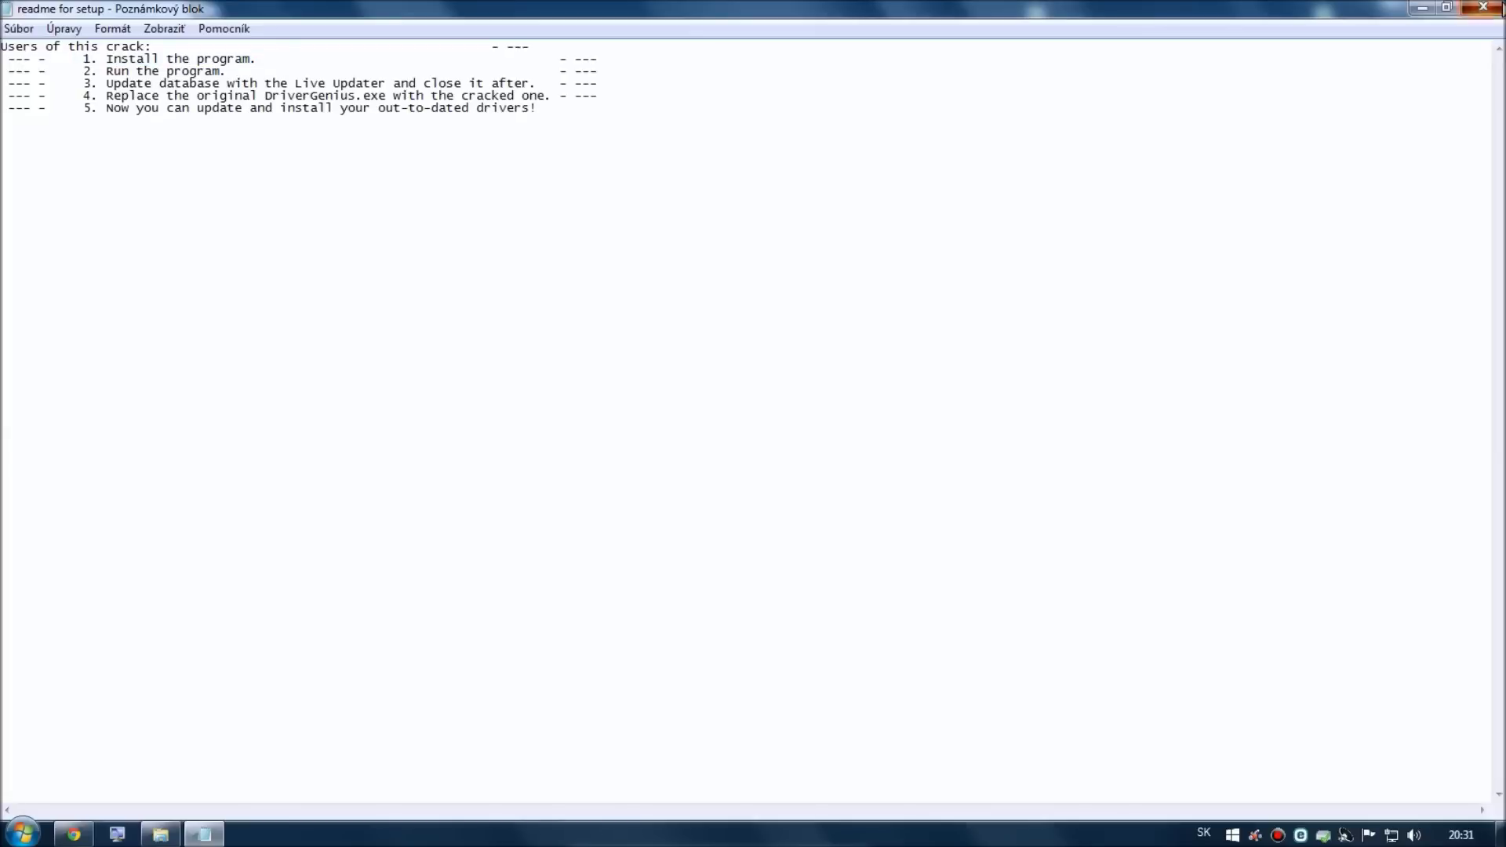
pyautogui.click(1483, 7)
pyautogui.click(419, 209)
# Run the drvgenpro installer in Čeština and accept the licence agreement
pyautogui.click(274, 140)
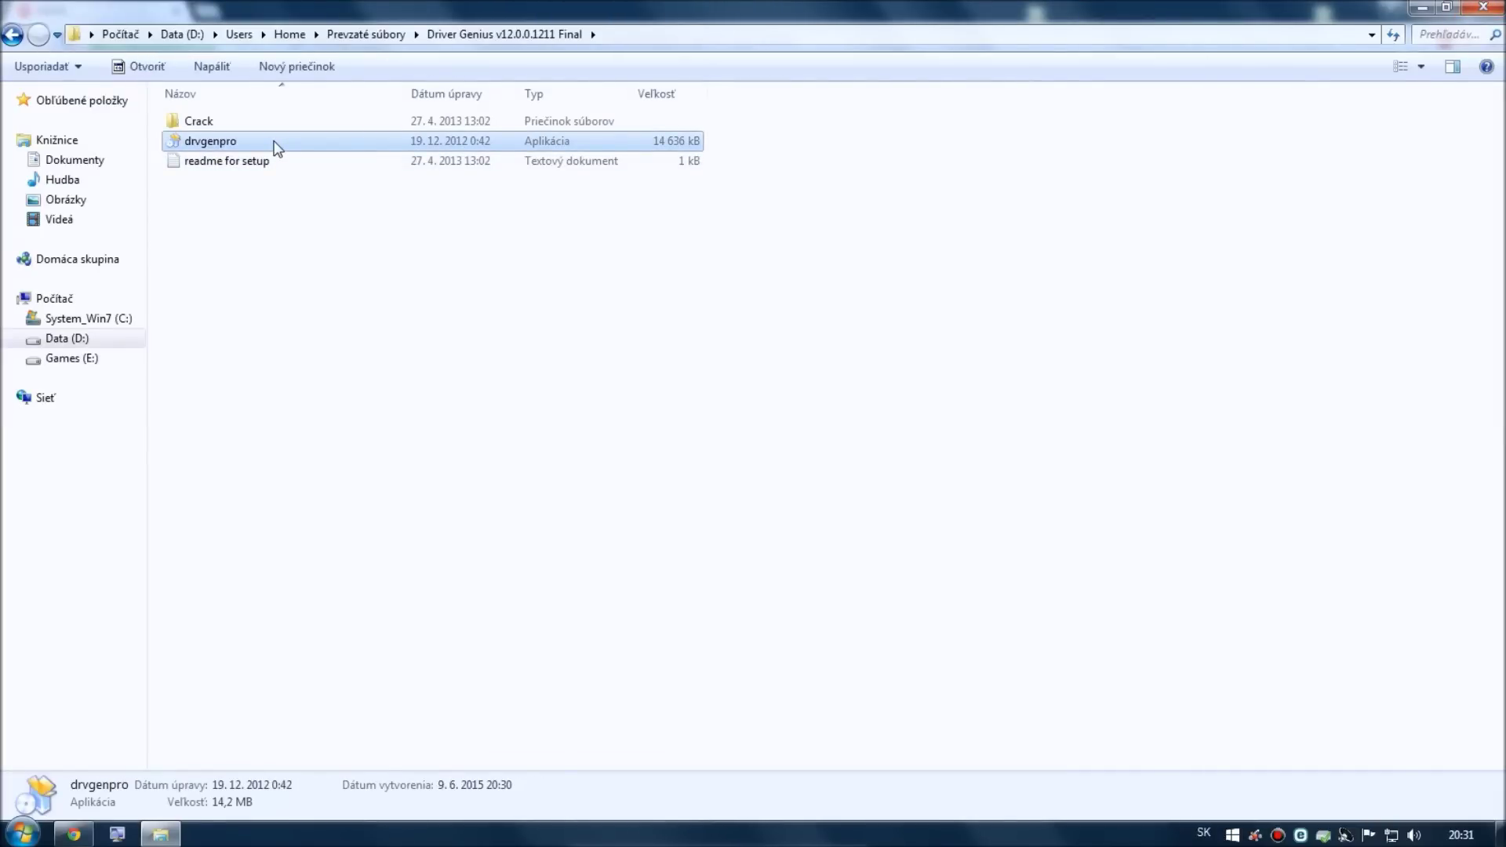
pyautogui.doubleClick(275, 141)
pyautogui.click(808, 438)
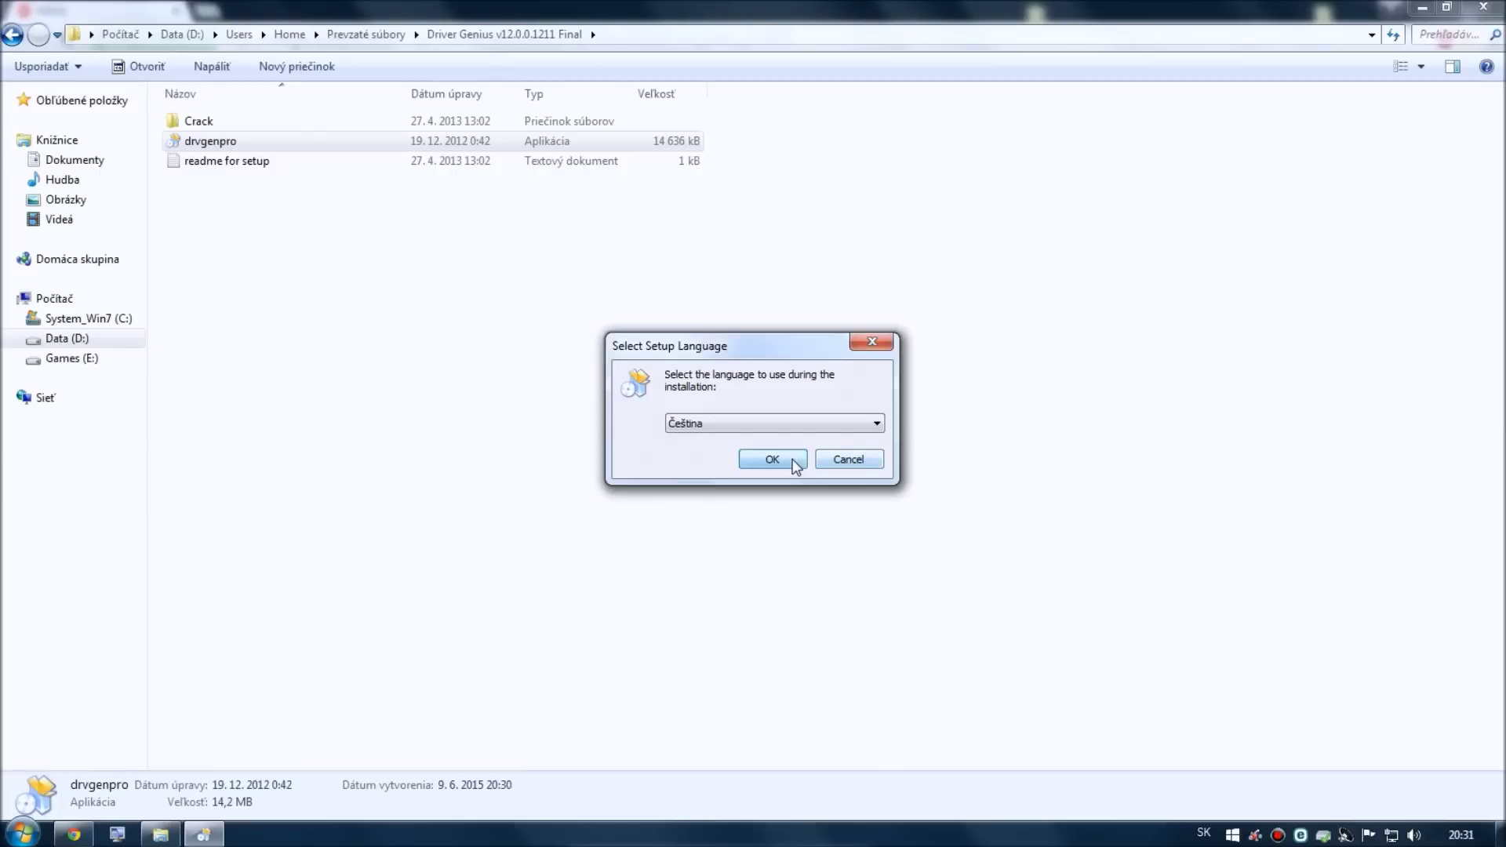
pyautogui.click(794, 462)
pyautogui.click(866, 571)
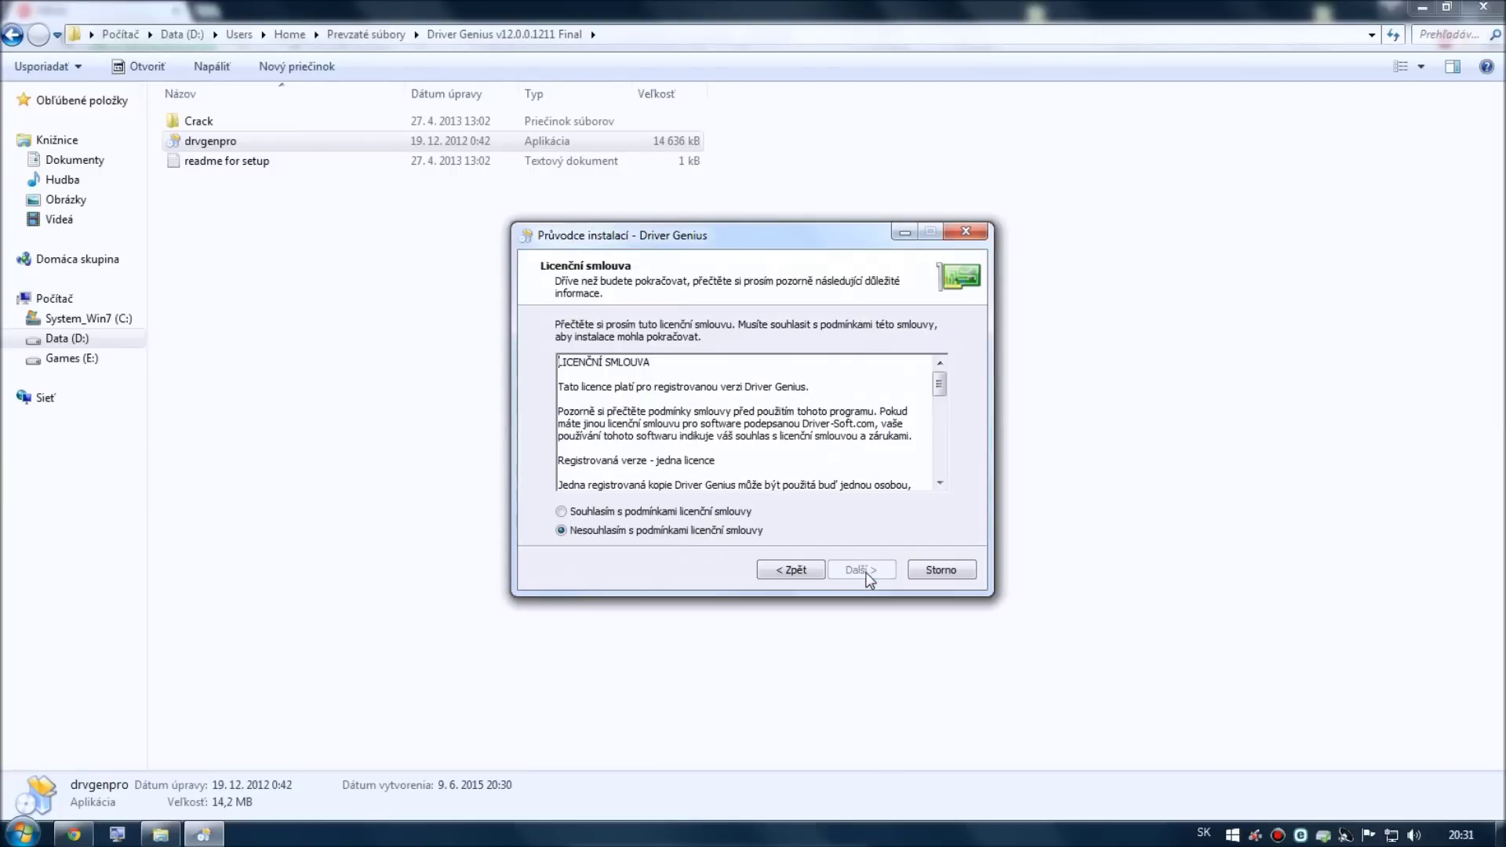
pyautogui.click(561, 511)
pyautogui.click(860, 570)
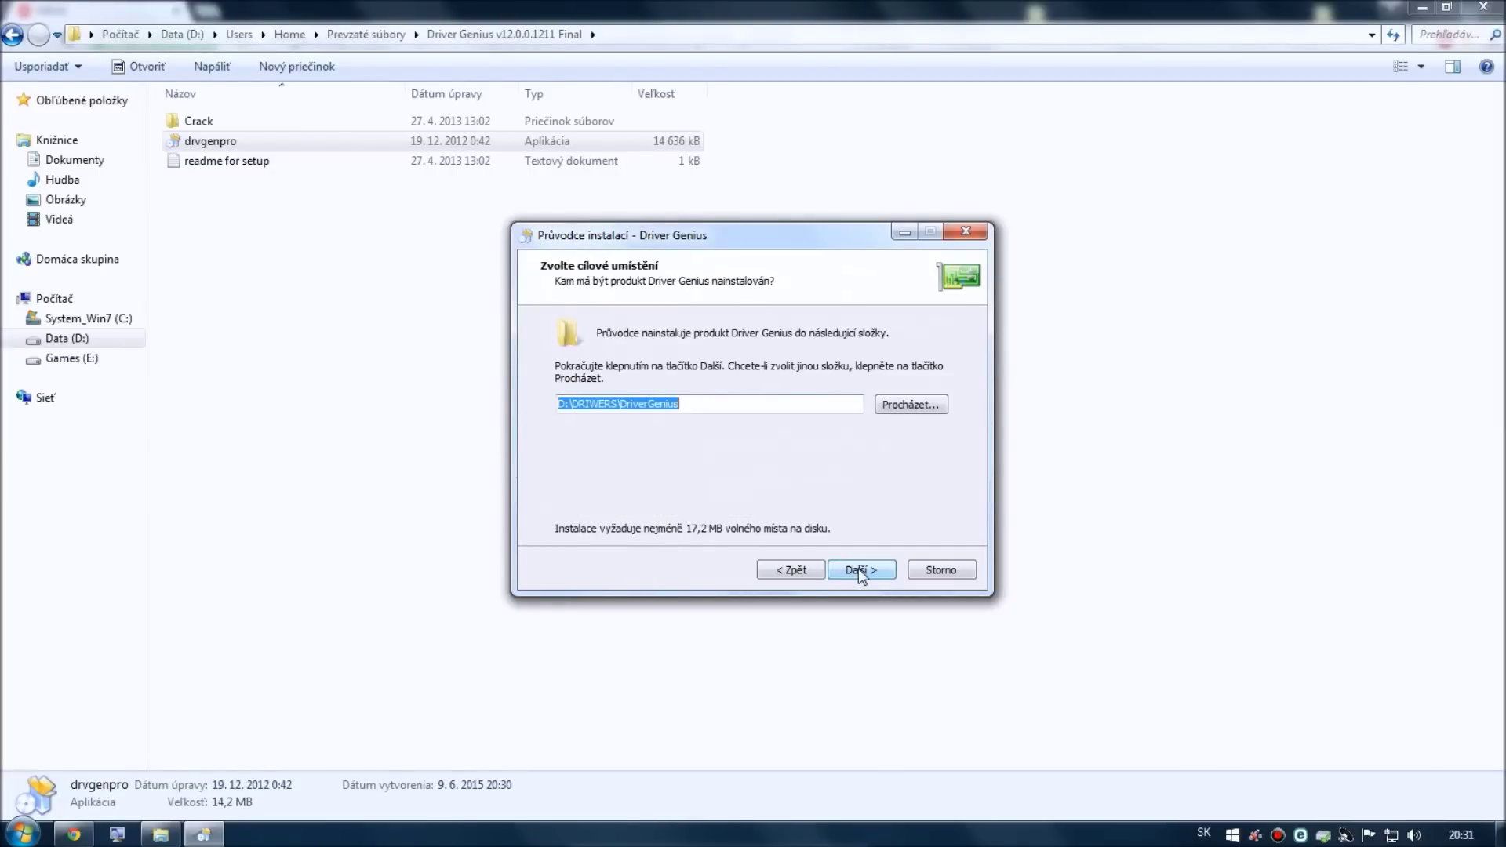
# Install Driver Genius to D:\DRIWERS\DriverGenius with a desktop shortcut, finish the setup and close the launched program
pyautogui.click(858, 567)
pyautogui.click(859, 568)
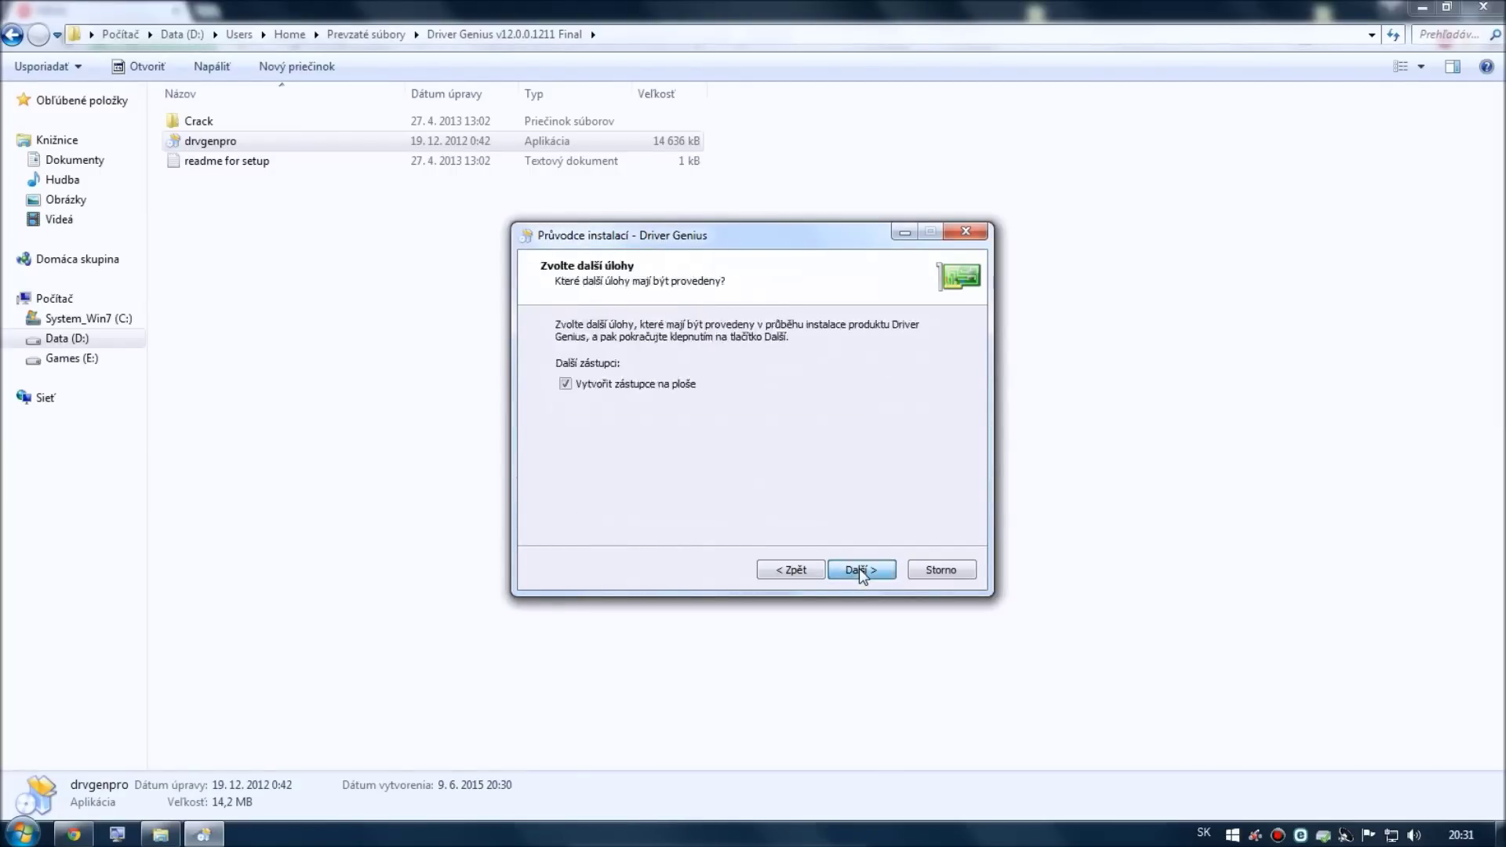
pyautogui.click(859, 568)
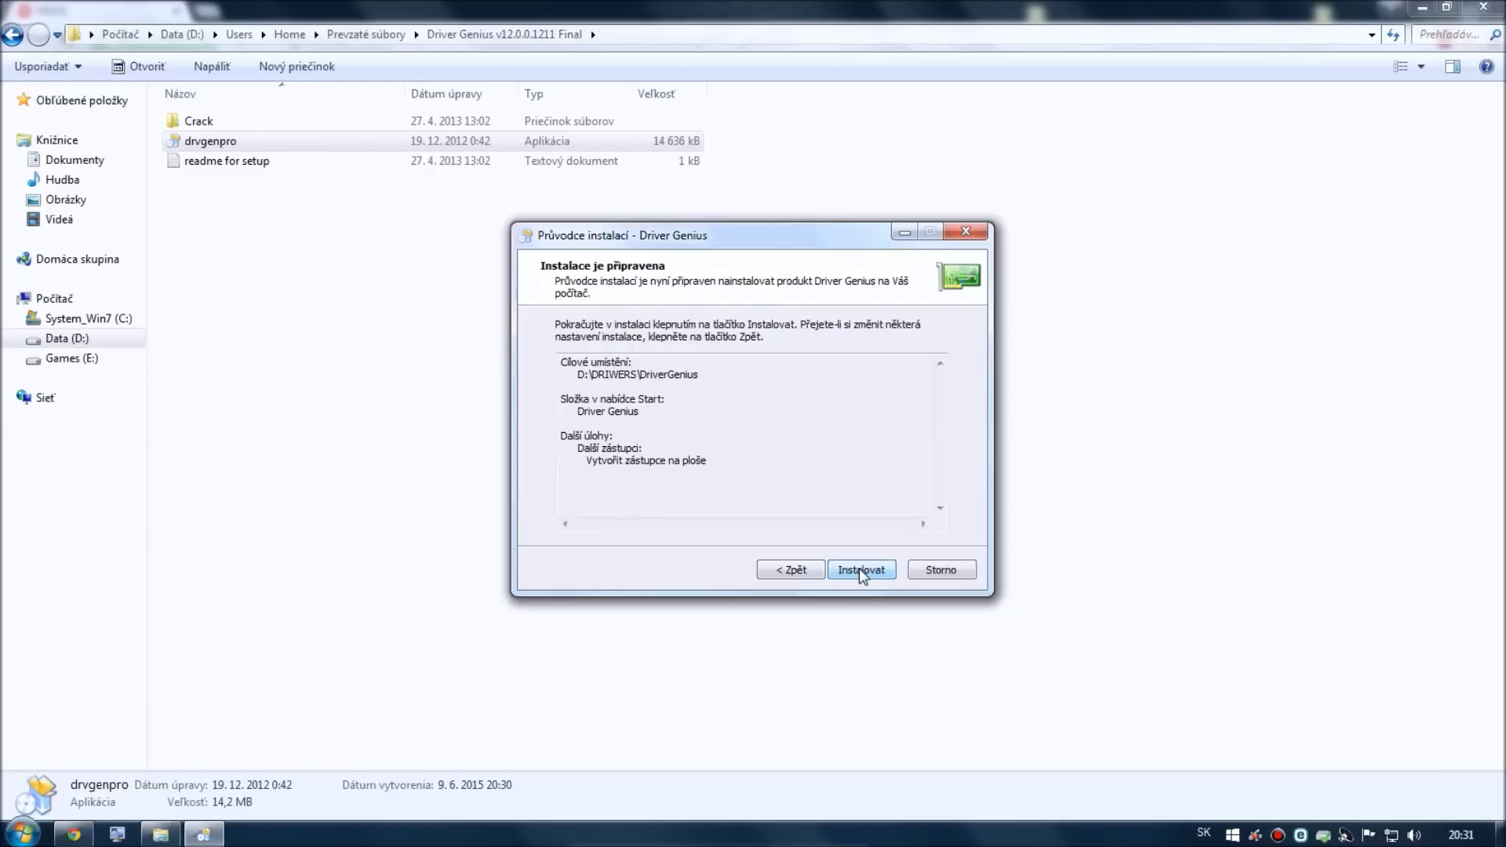
pyautogui.click(859, 568)
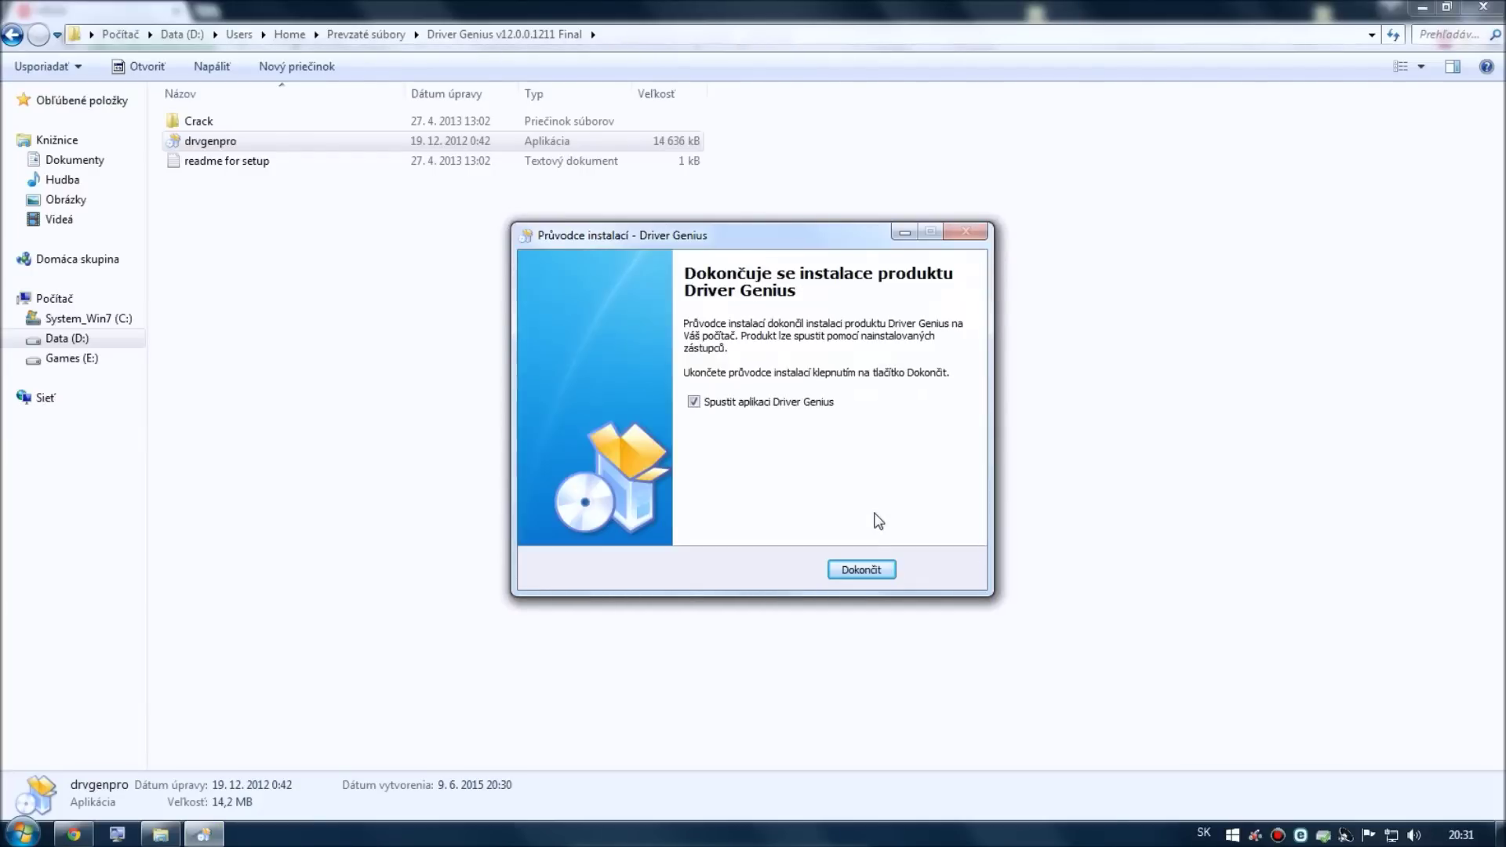
pyautogui.click(867, 566)
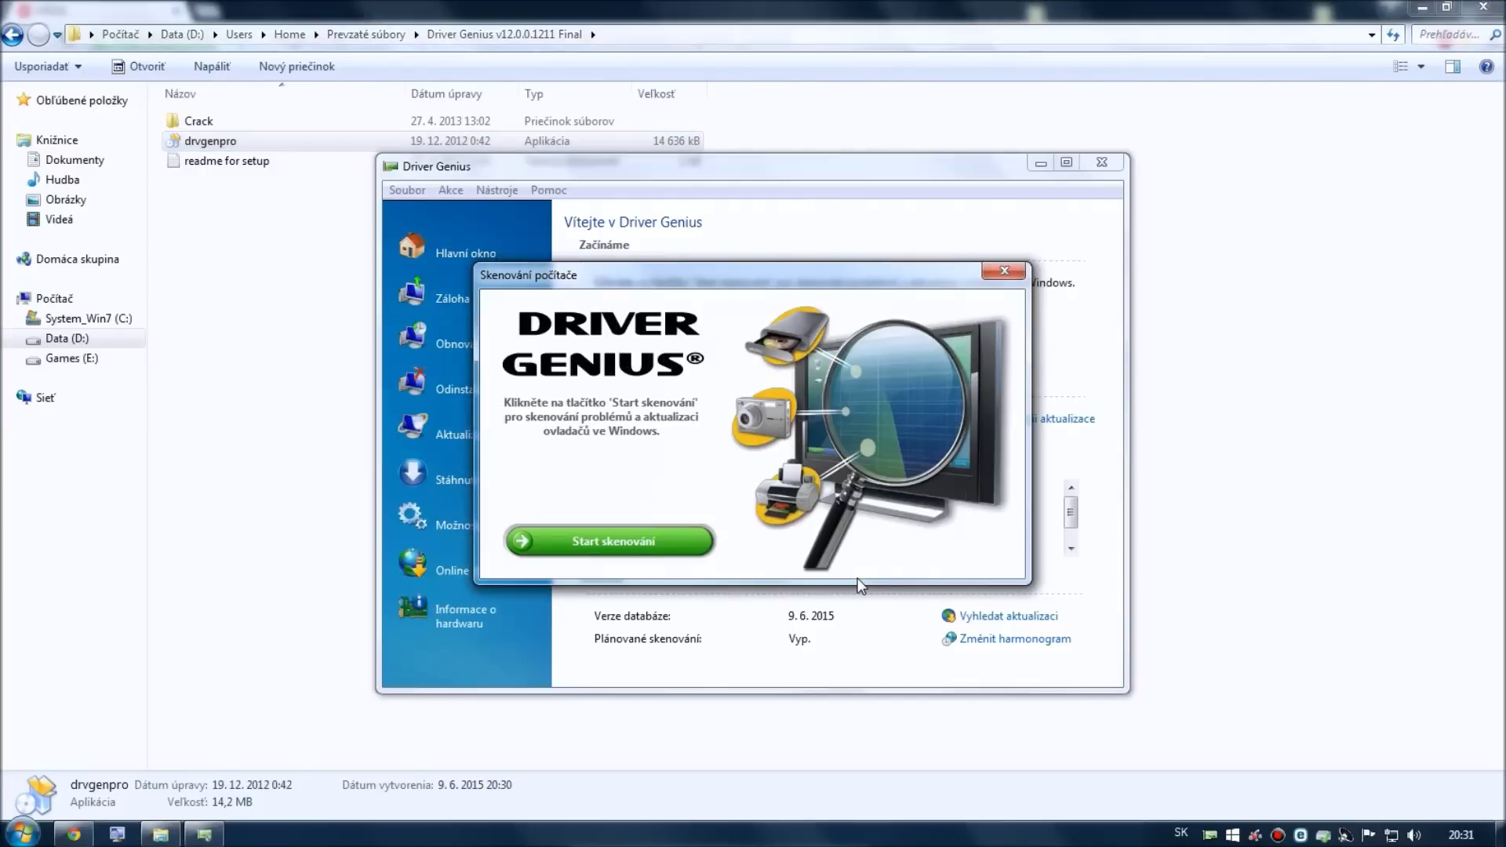
pyautogui.click(1002, 273)
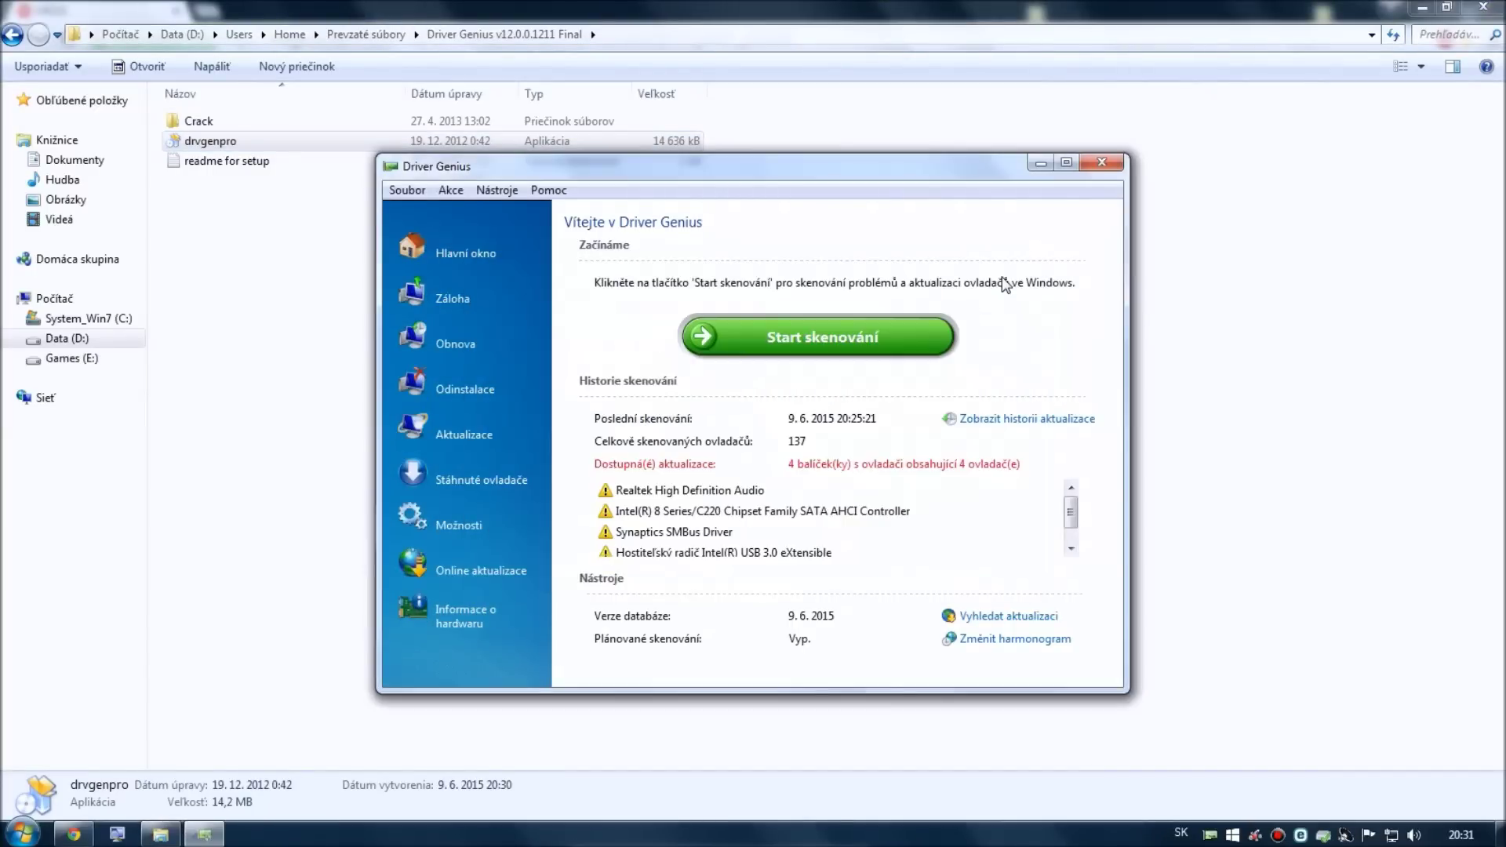
pyautogui.click(1101, 163)
# Copy the DriverGenius application file from the Crack folder
pyautogui.doubleClick(246, 121)
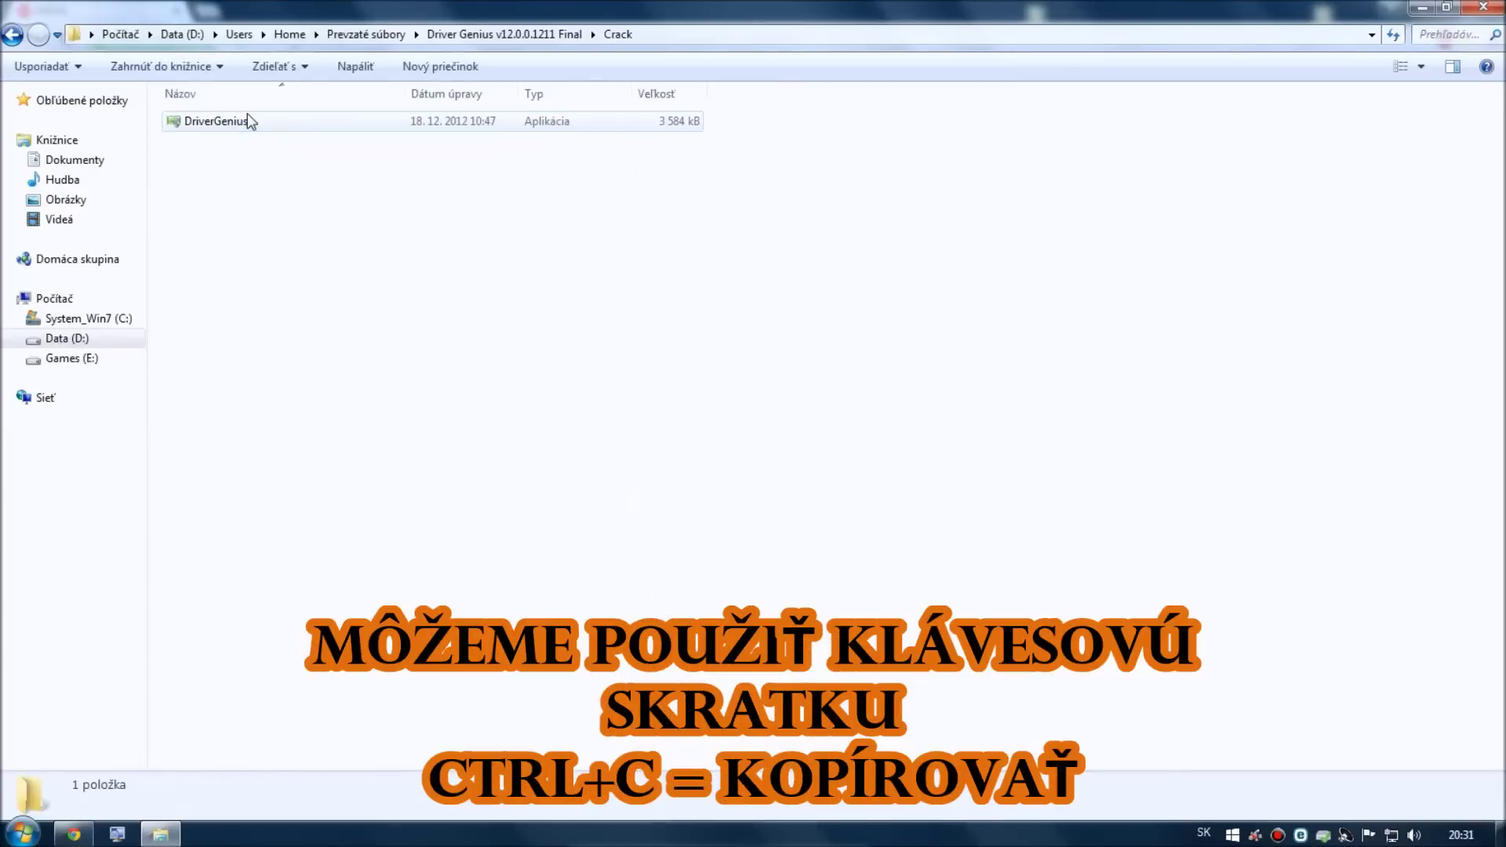
pyautogui.click(247, 121)
pyautogui.rightClick(266, 122)
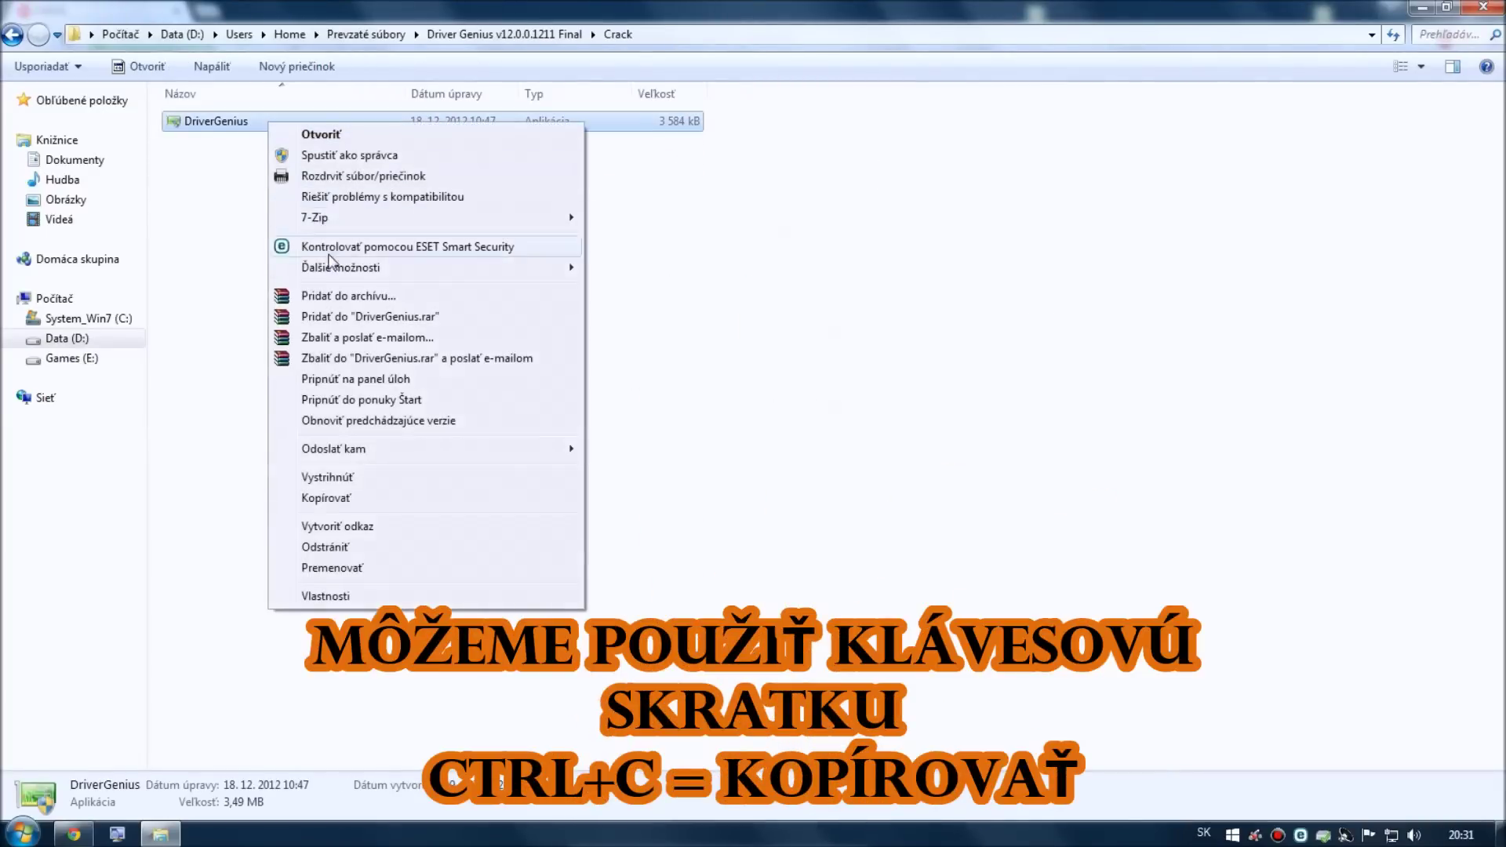
pyautogui.click(346, 499)
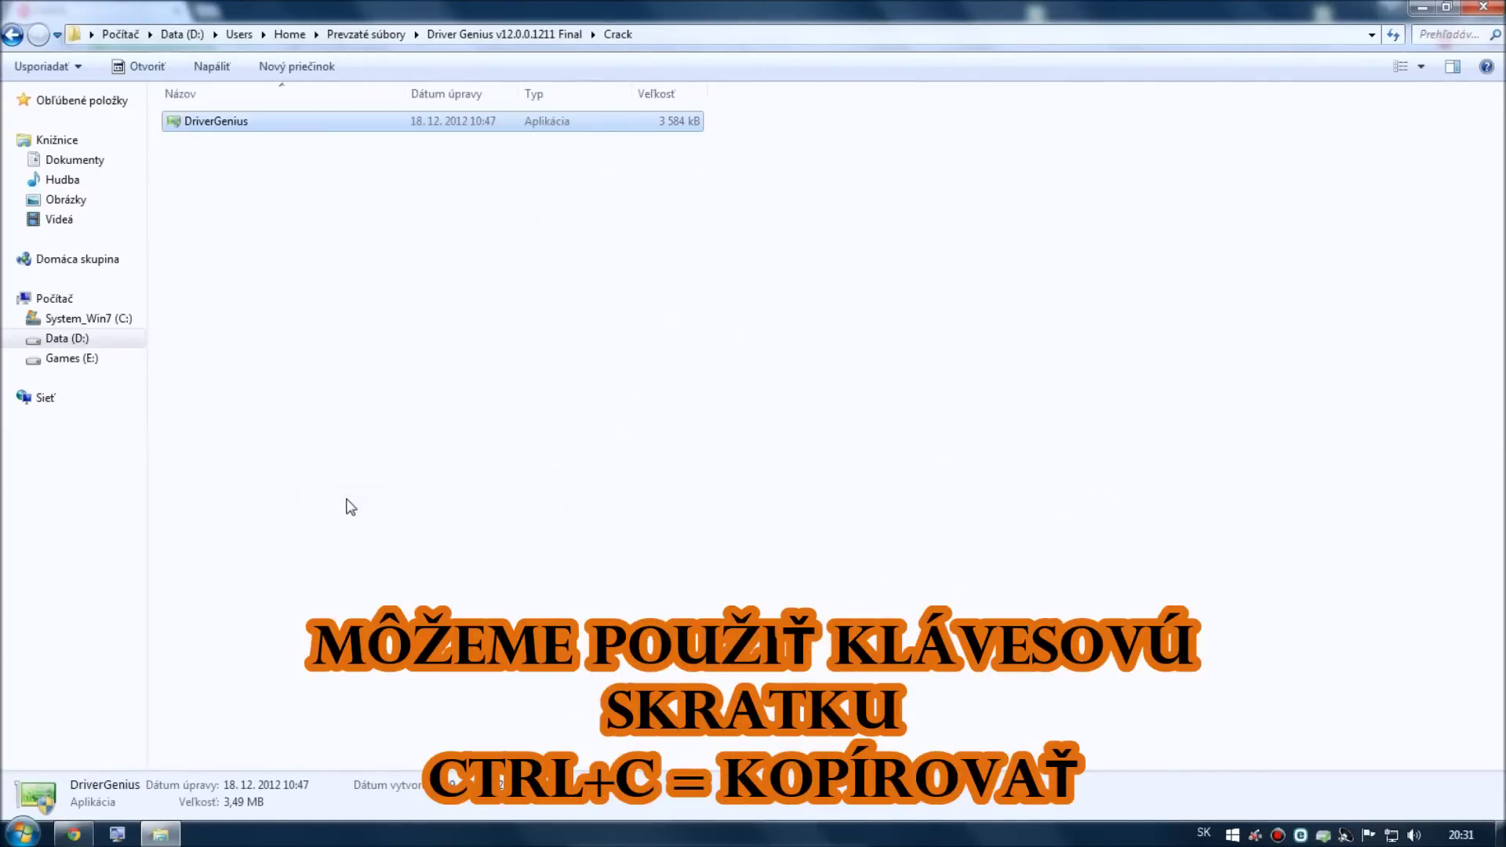
# Open the install folder through the desktop Driver Genius shortcut's properties and replace DriverGenius.exe with the copied file
pyautogui.click(1416, 9)
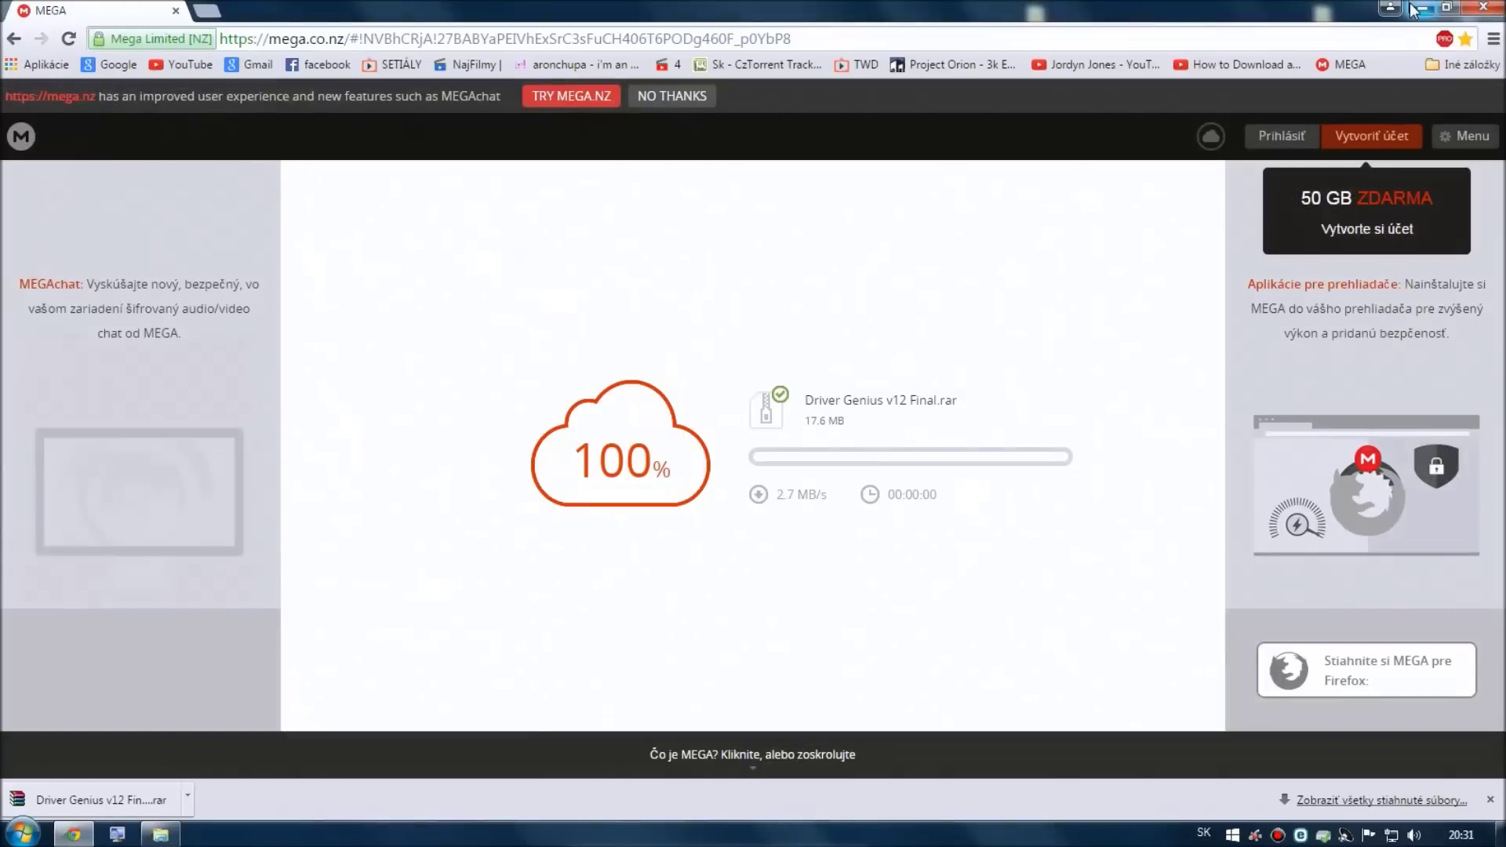
pyautogui.click(1416, 9)
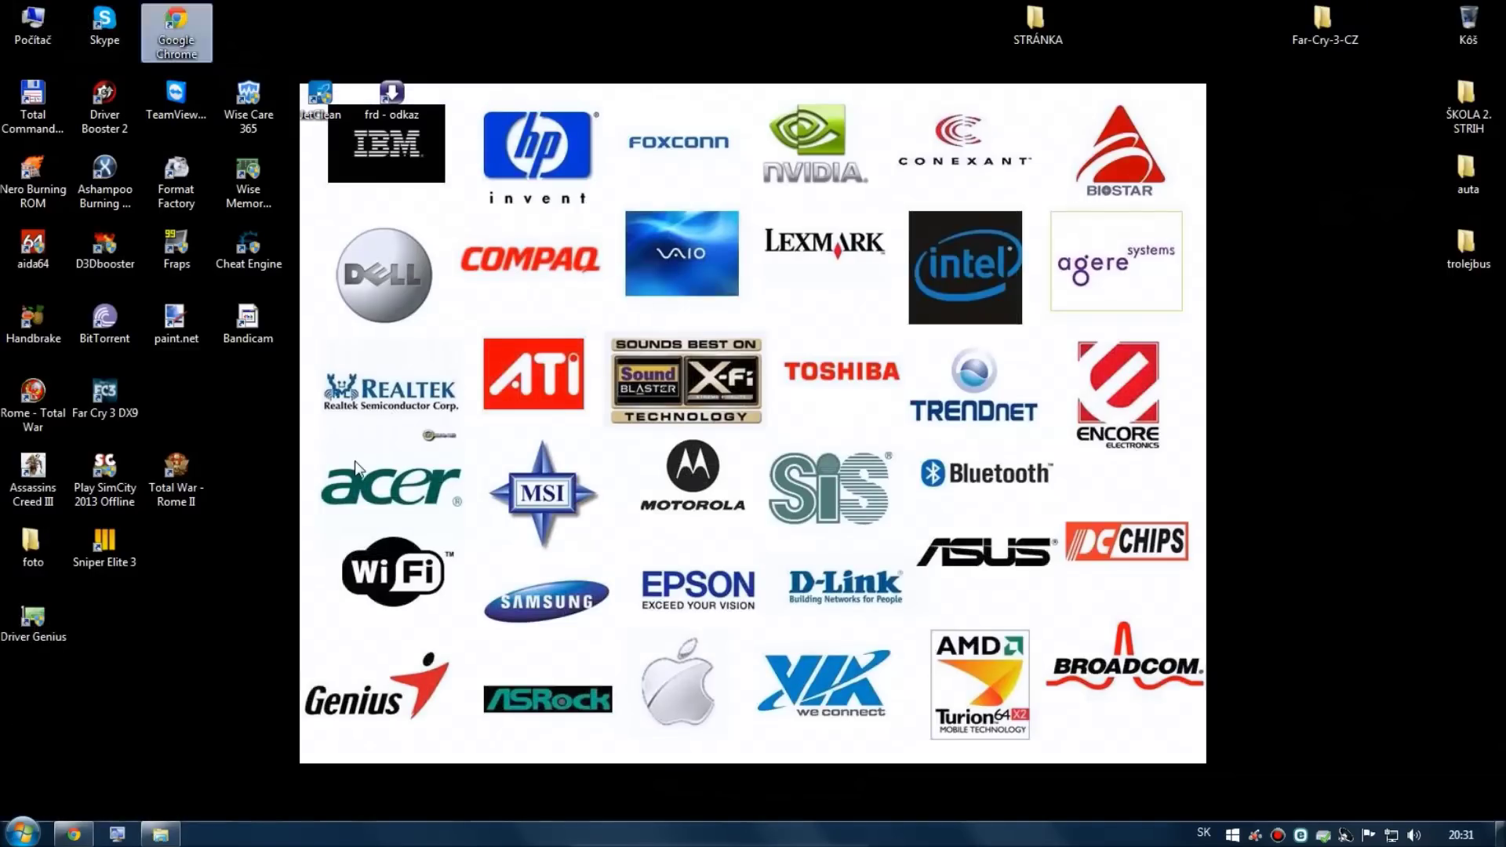
pyautogui.rightClick(24, 618)
pyautogui.click(70, 613)
pyautogui.click(101, 654)
pyautogui.hotkey('ctrl', 'v')
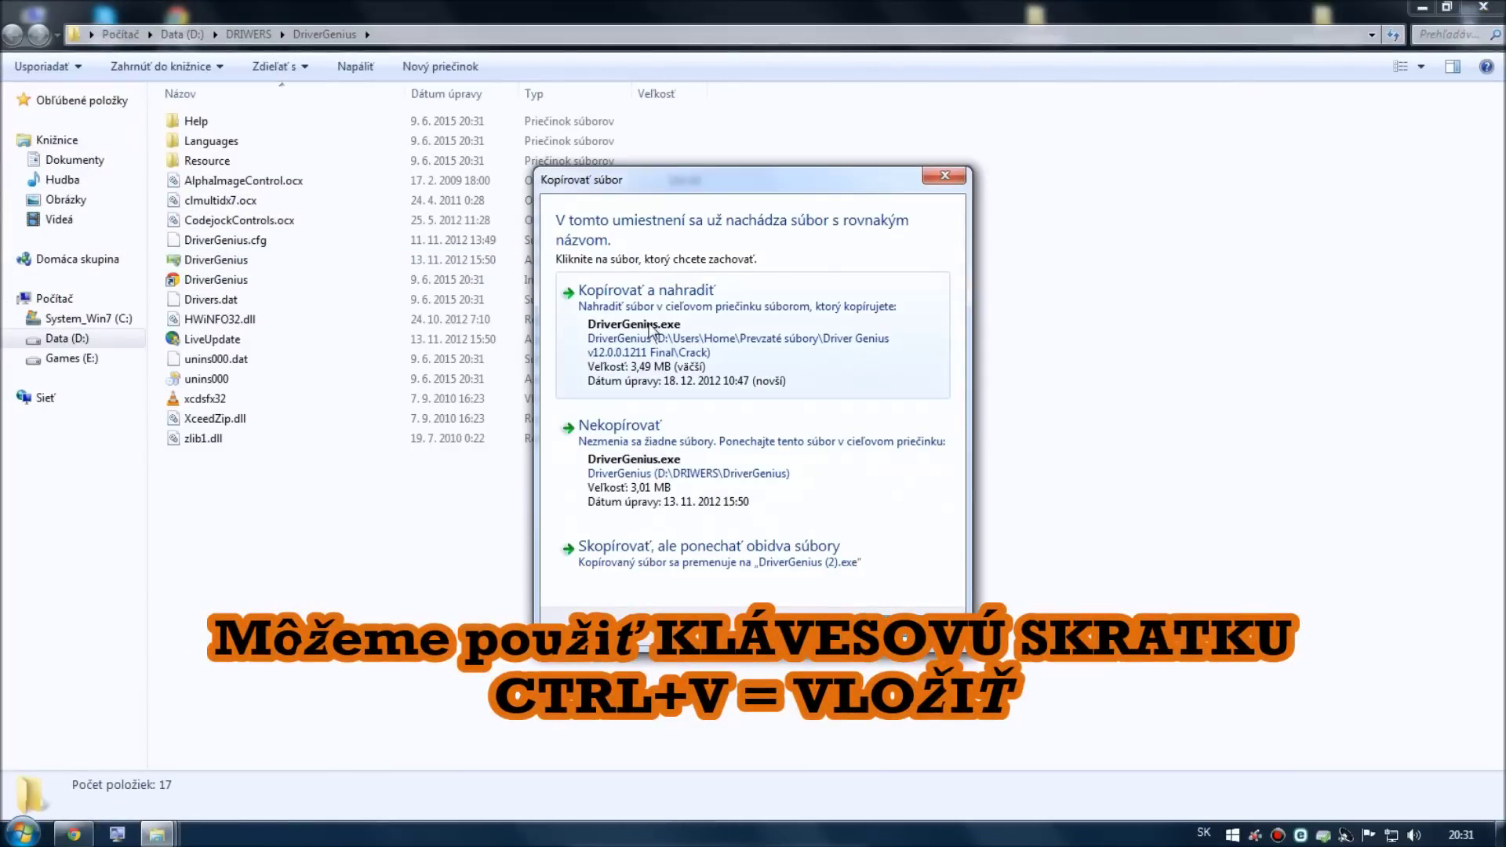
pyautogui.click(651, 328)
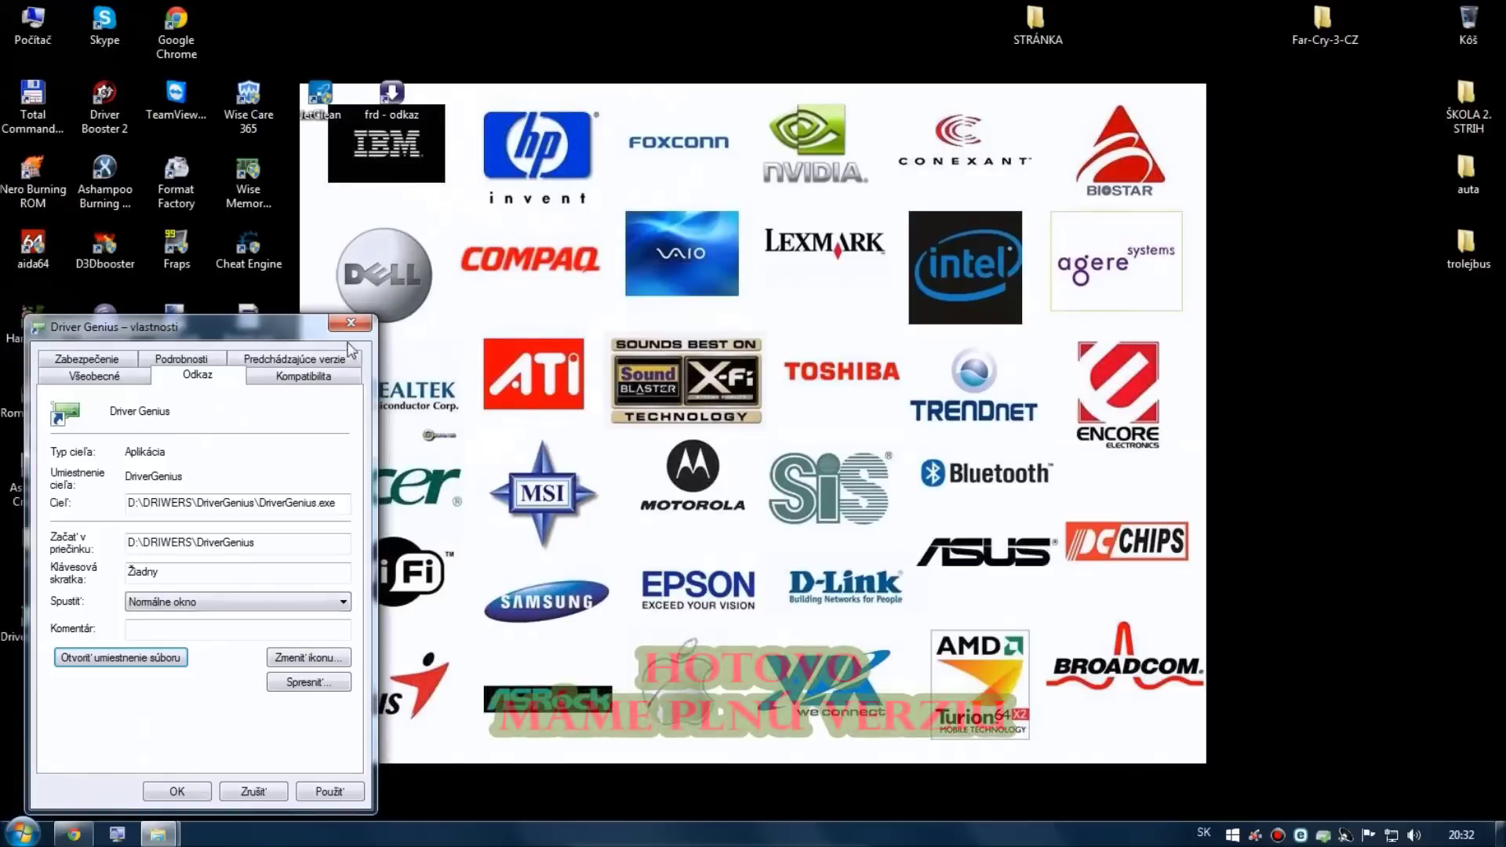
pyautogui.click(351, 322)
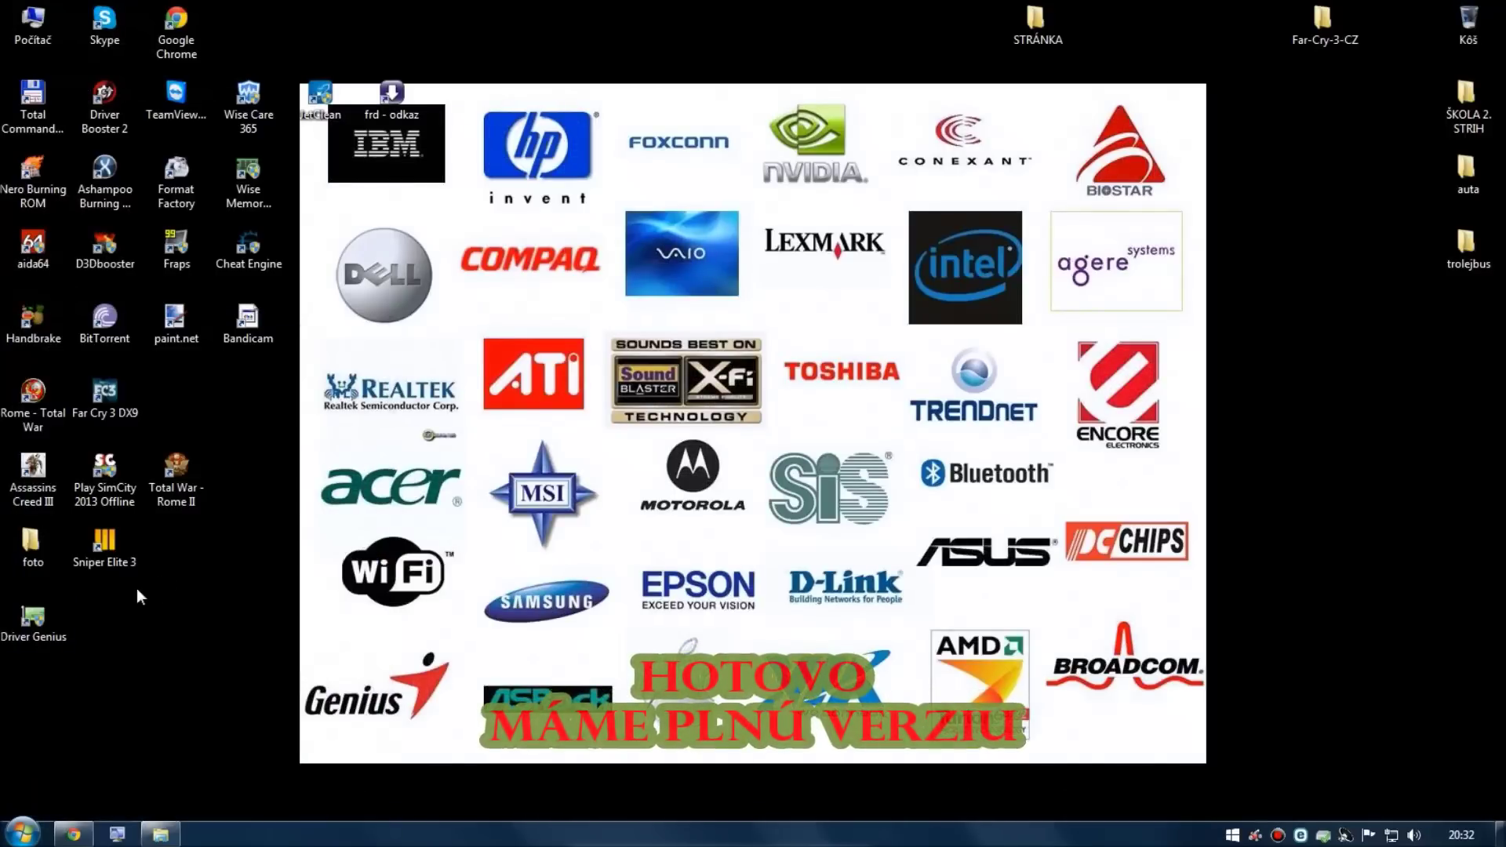